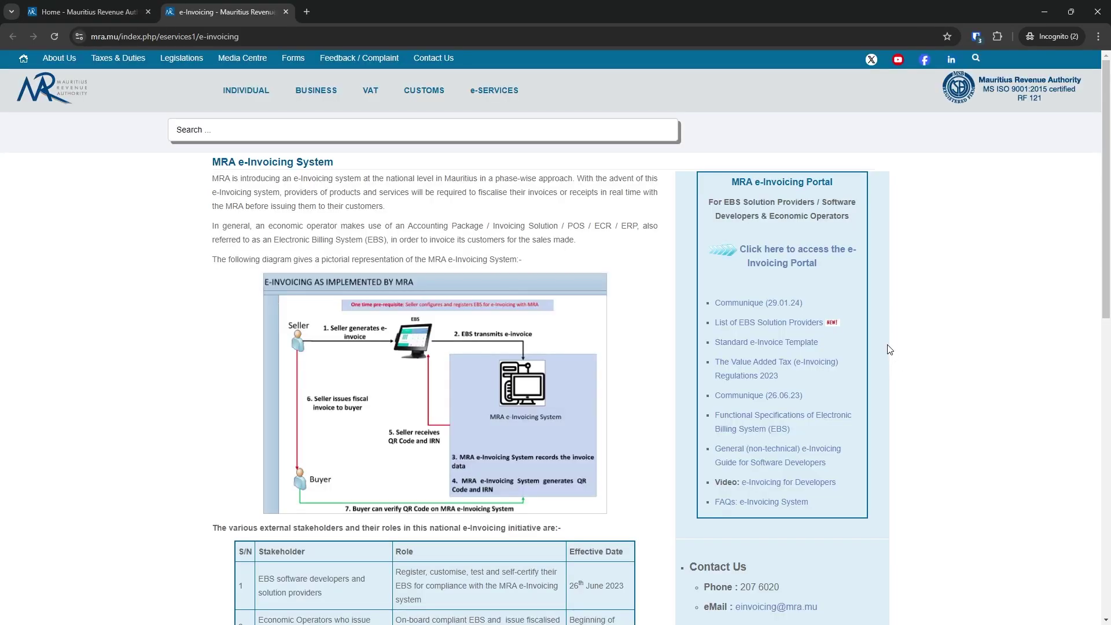
Follow the 'Click here to access the e-Invoicing Portal' link to open the portal in a new tab
left_click(769, 265)
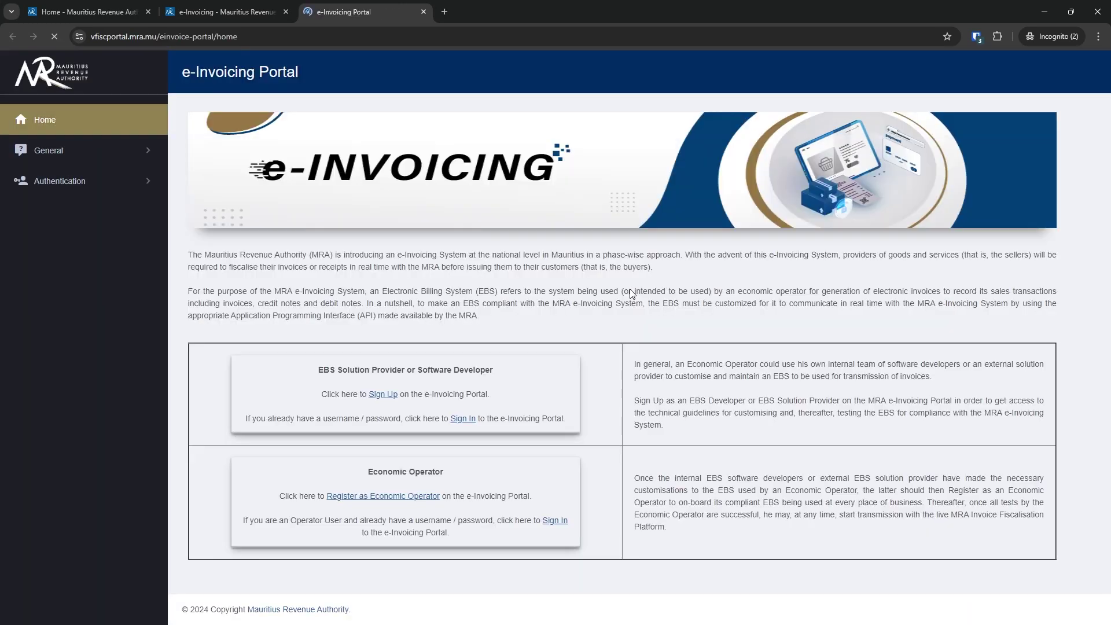
Highlight the Economic Operator sentence and follow 'Register as Economic Operator' to its sign-in form
left_click_drag(320, 496, 453, 496)
left_click(471, 496)
left_click(398, 497)
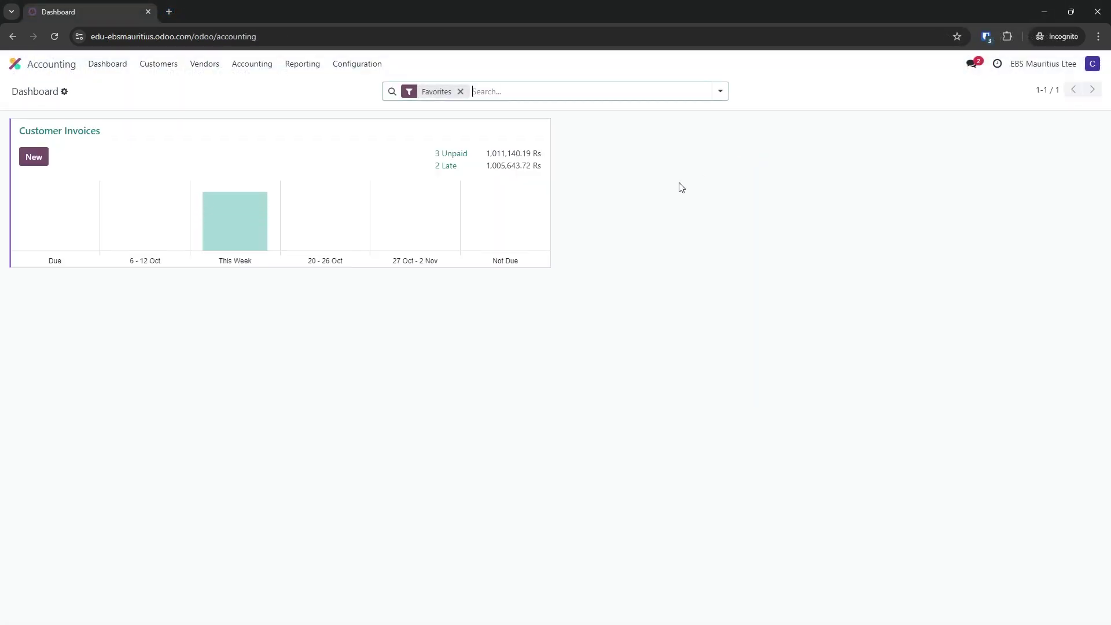
Open the Customers list and look at CITADEL MAINTENANCE SERVICES LTD's record
left_click(158, 65)
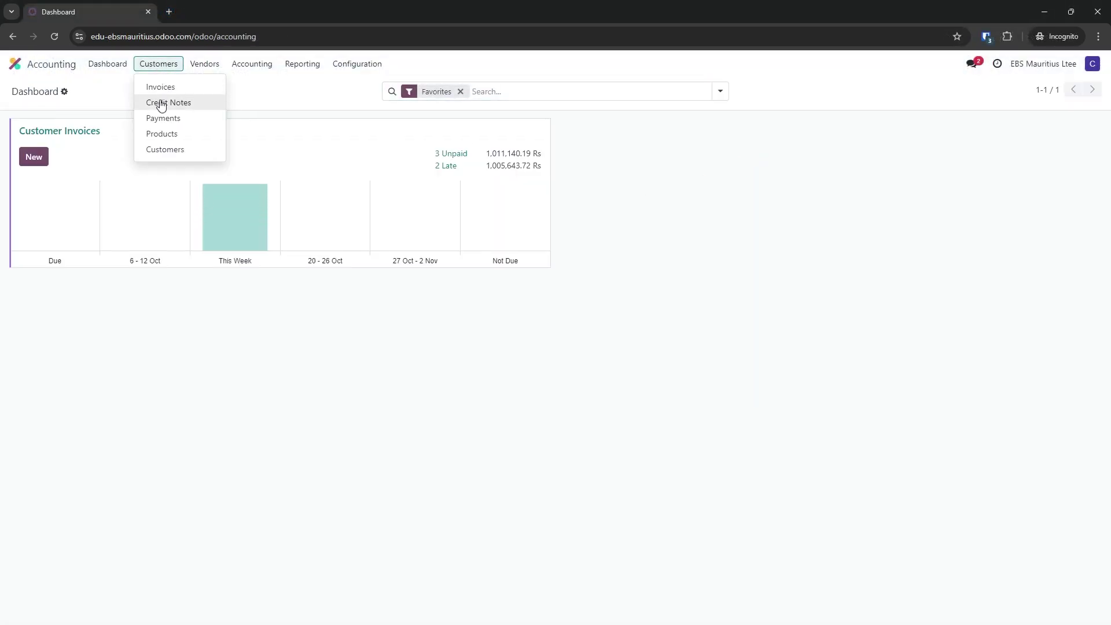
left_click(162, 148)
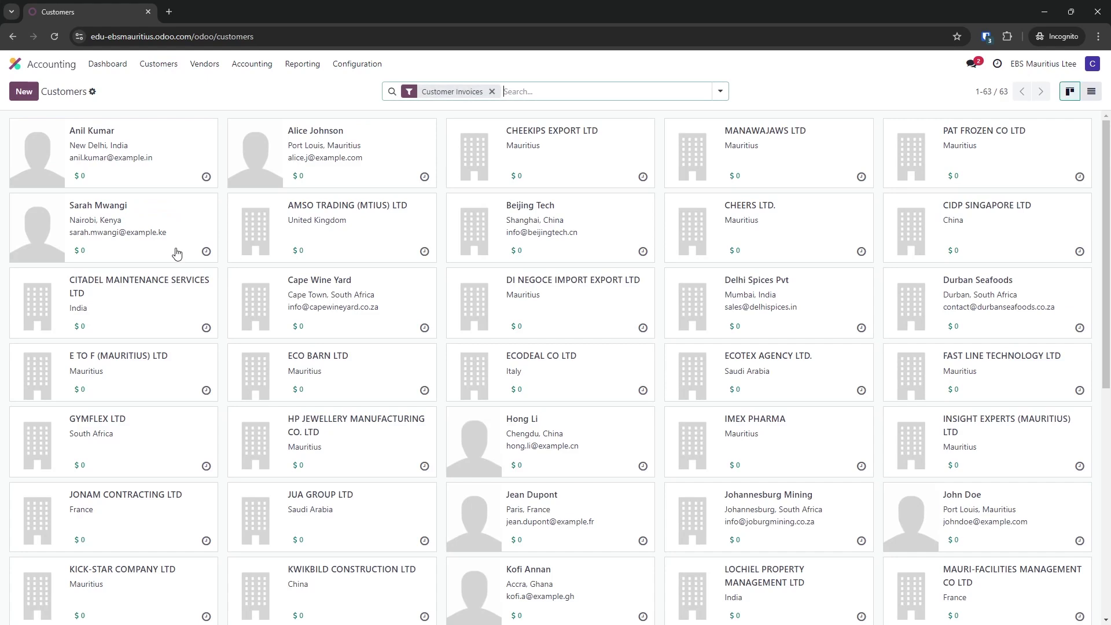
left_click(165, 307)
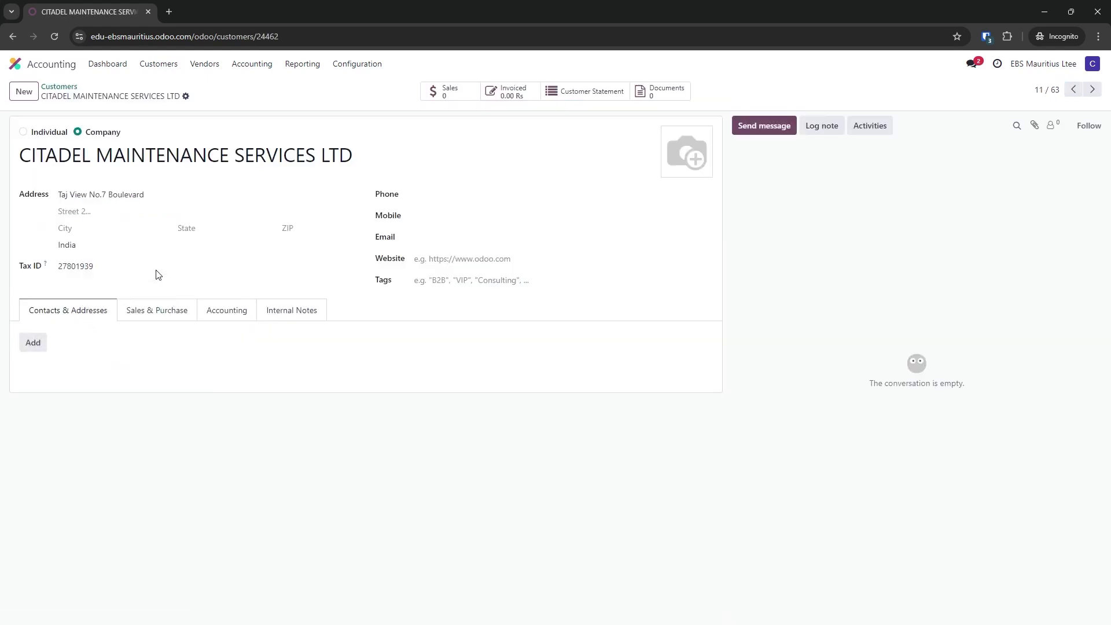
left_click(60, 87)
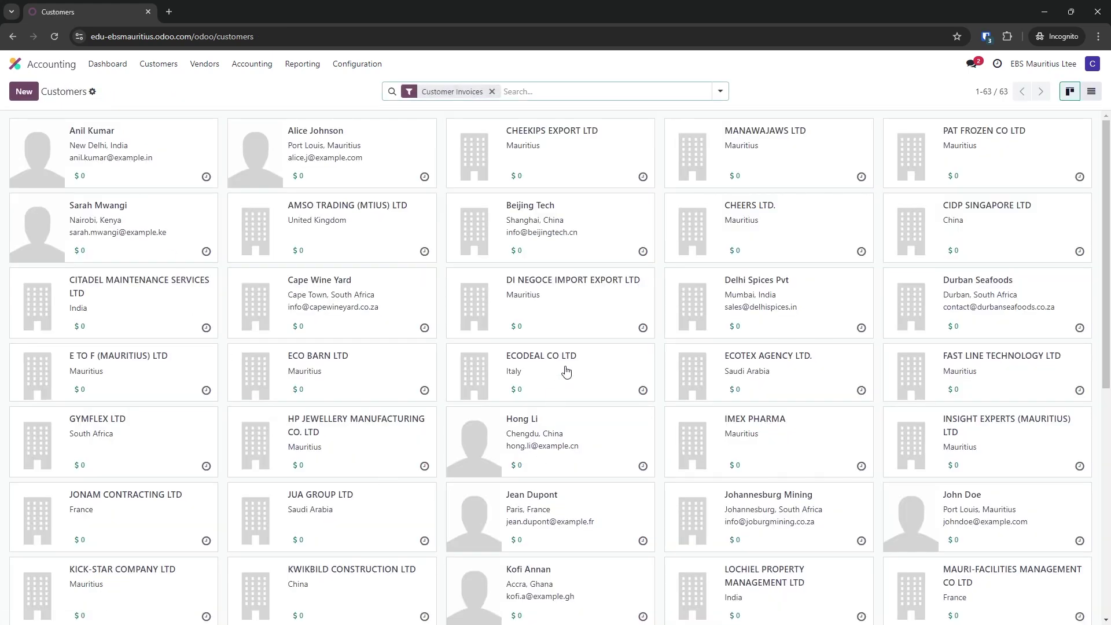
left_click(566, 295)
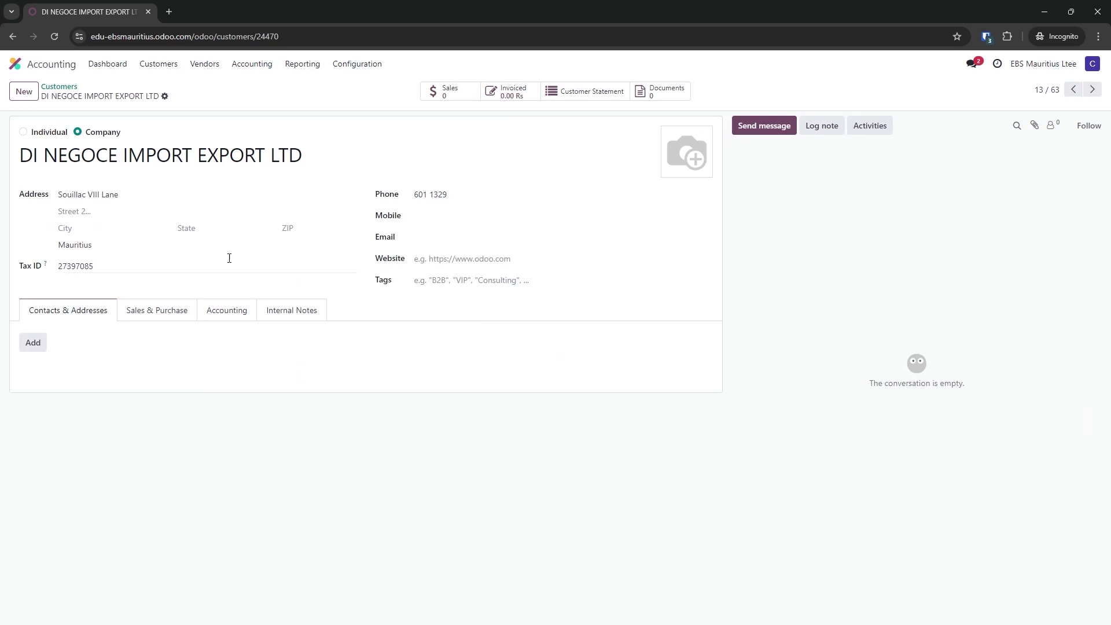
left_click(123, 245)
left_click(123, 245)
left_click(25, 139)
double_click(101, 266)
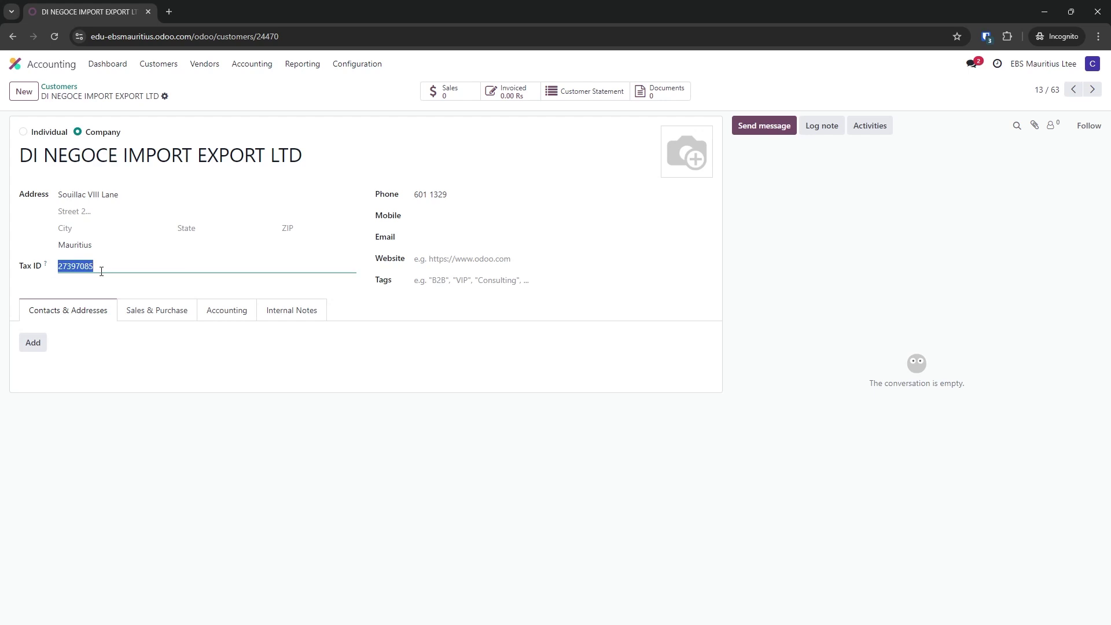
left_click(180, 316)
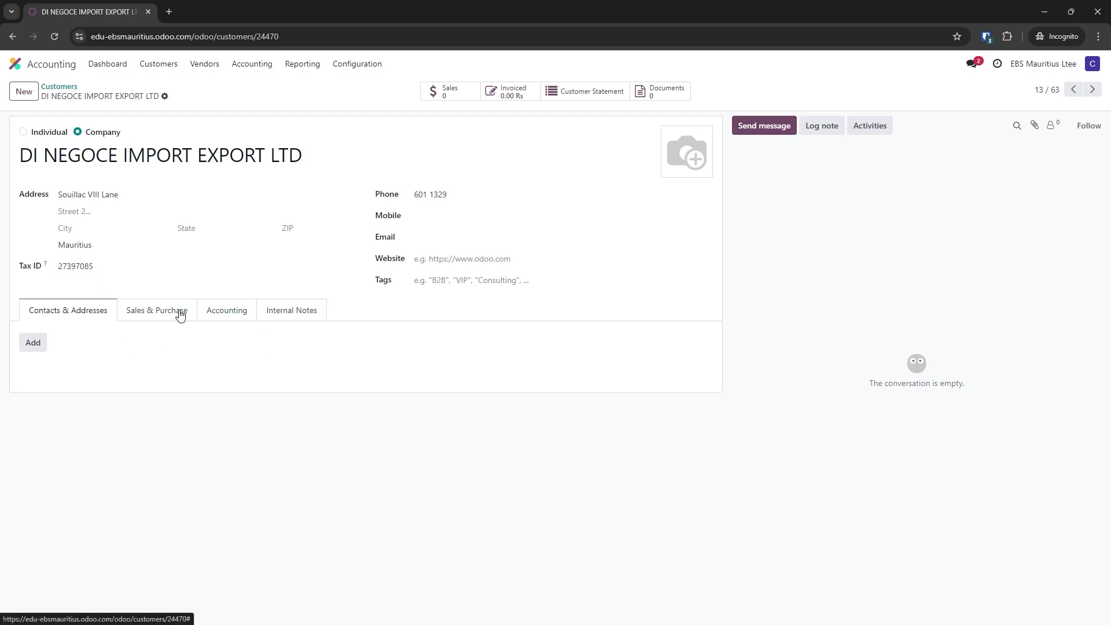
scroll(181, 364, "down", 1)
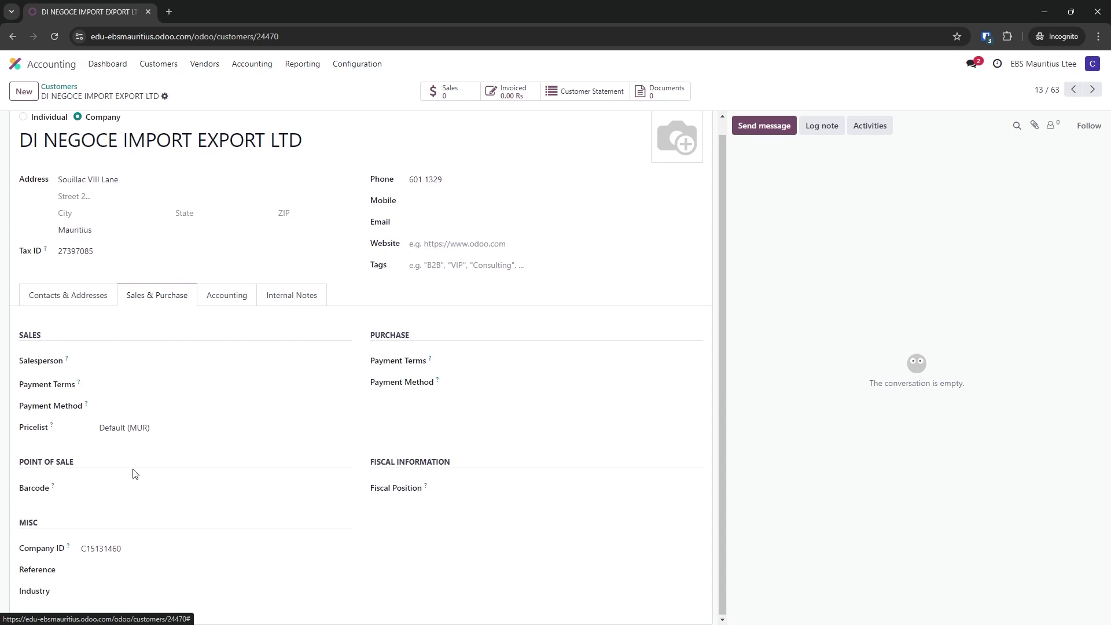
left_click(147, 552)
left_click_drag(146, 551, 69, 557)
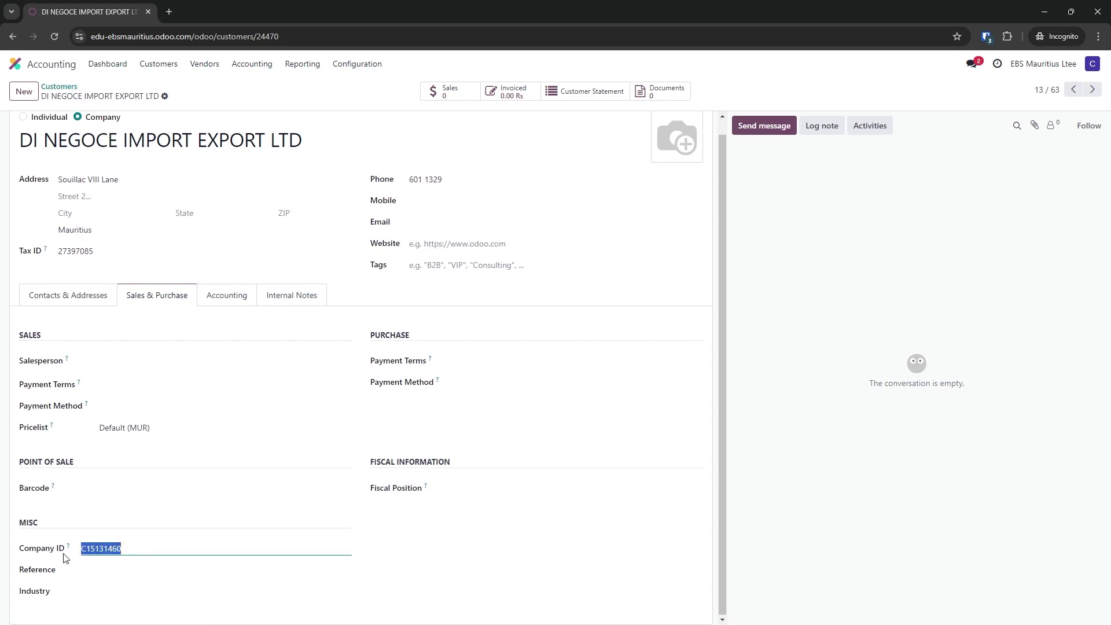
scroll(131, 232, "up", 1)
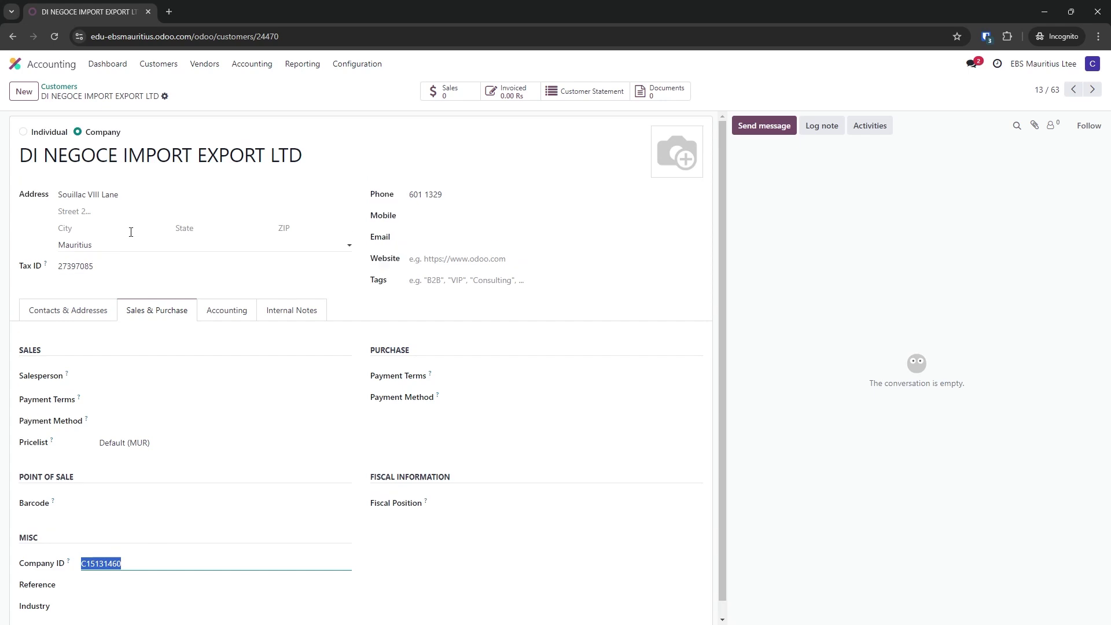
left_click(60, 88)
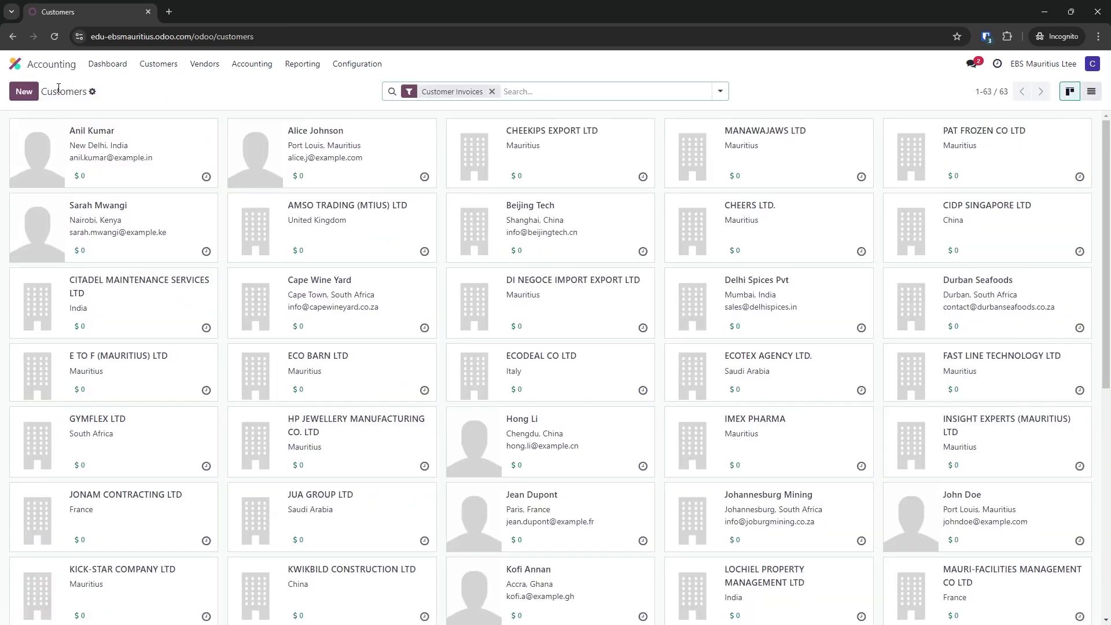
Open posted invoice INV/2024/00004 to view its MRA QR code, then return to the Invoices list
left_click(157, 75)
left_click(159, 85)
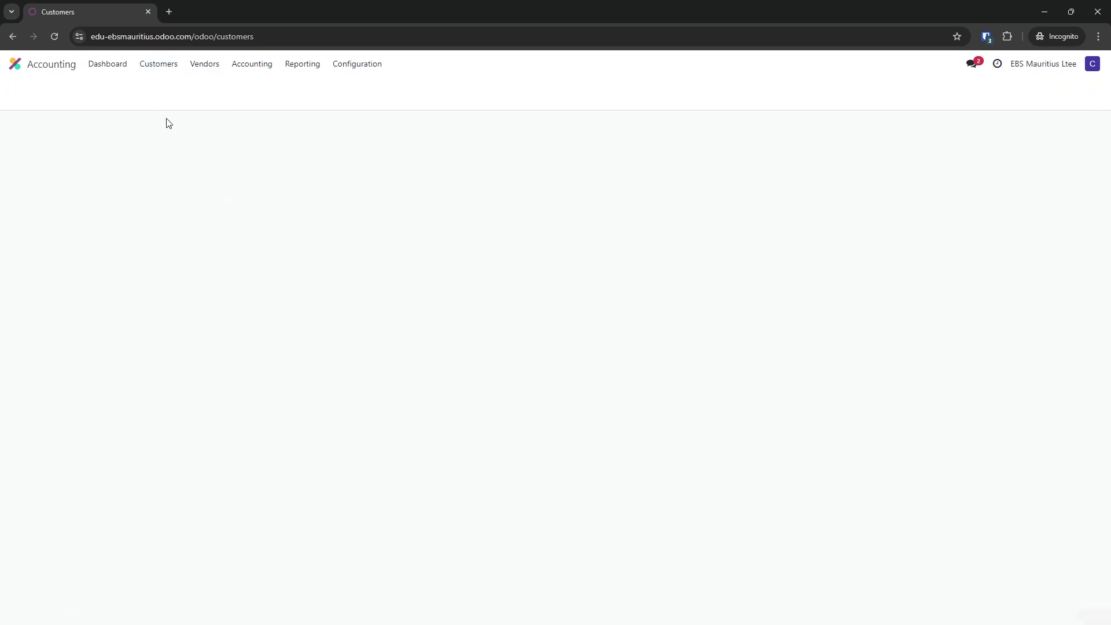
left_click(158, 173)
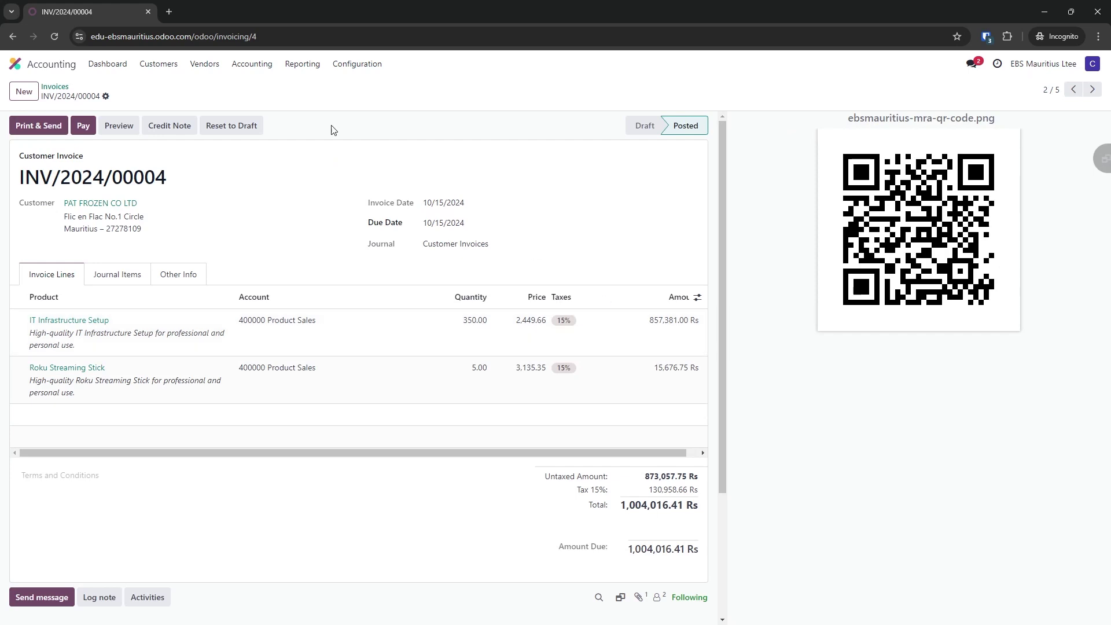
left_click(56, 88)
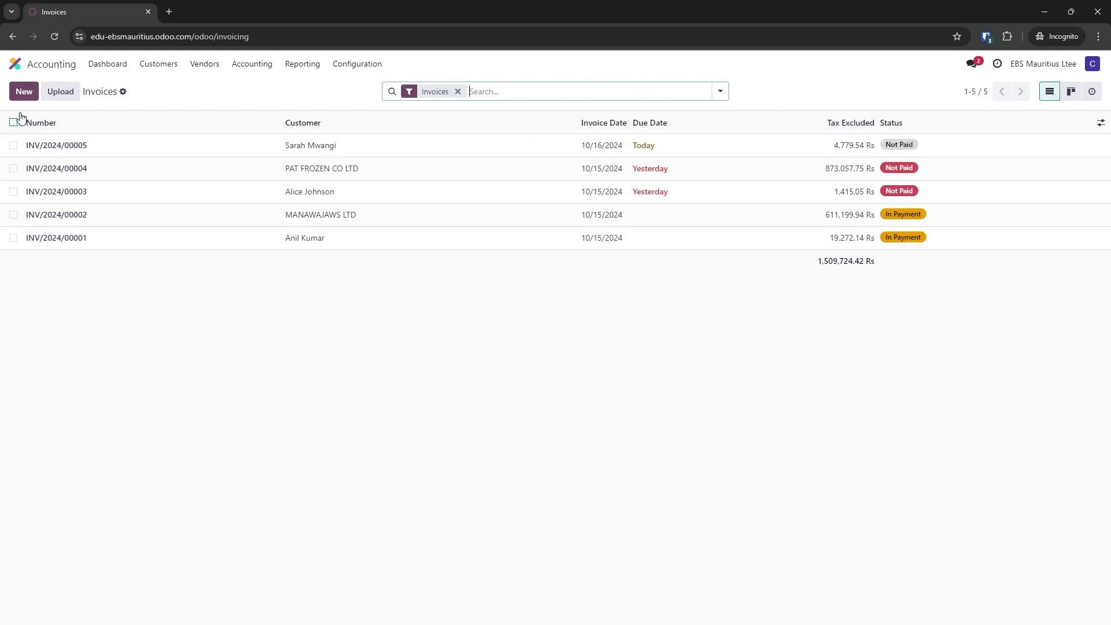
Start a new customer invoice with KWIKBILD CONSTRUCTION LTD as the customer
left_click(26, 92)
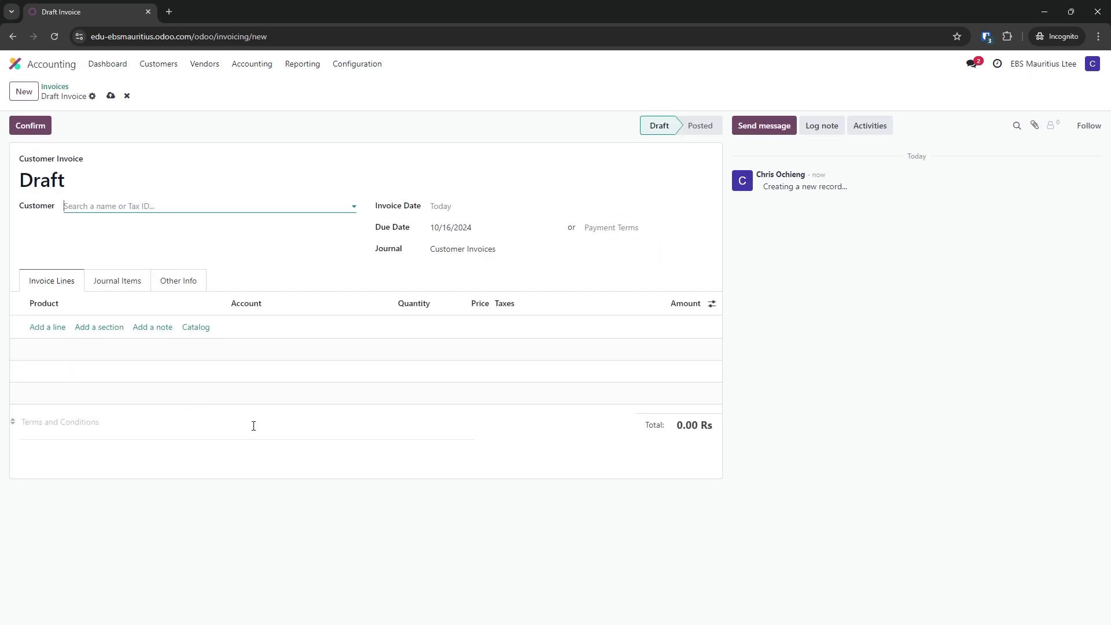
left_click(126, 95)
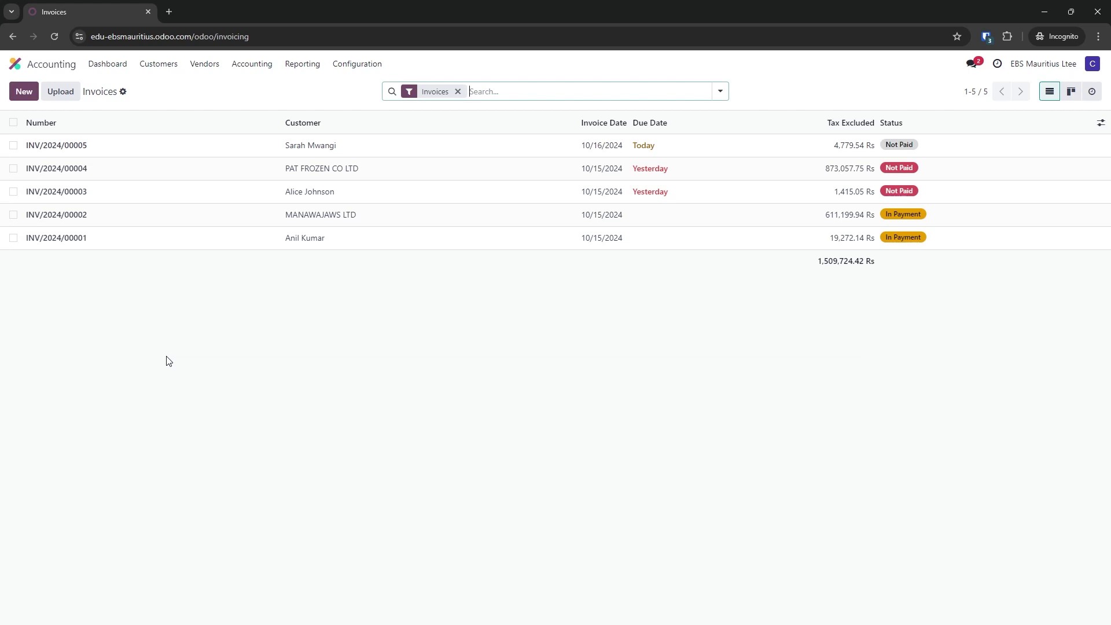
left_click(23, 93)
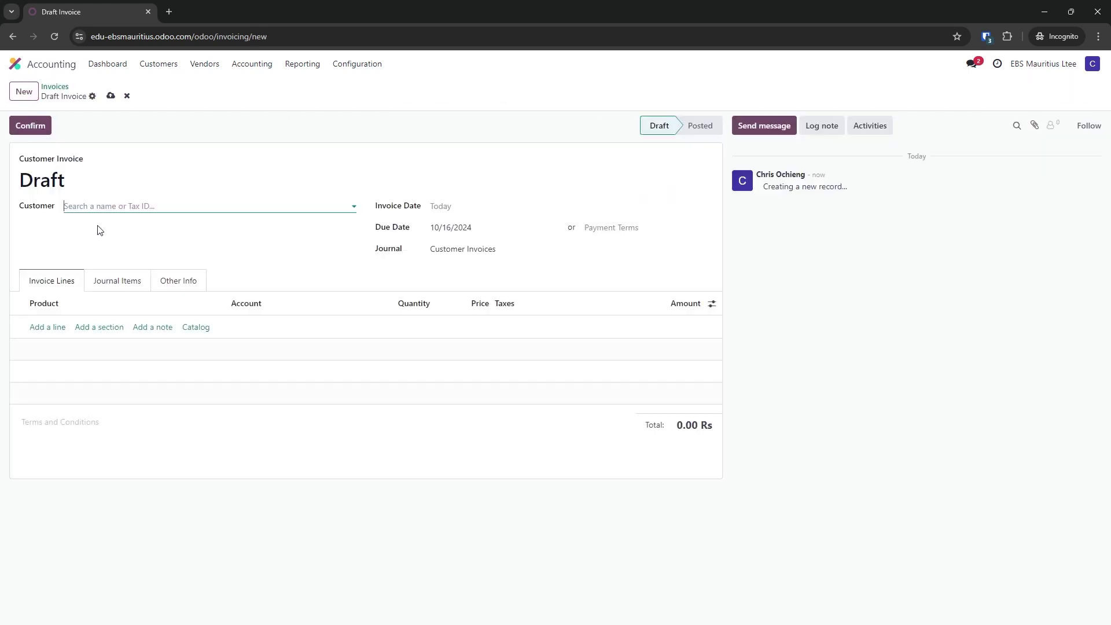
left_click(237, 209)
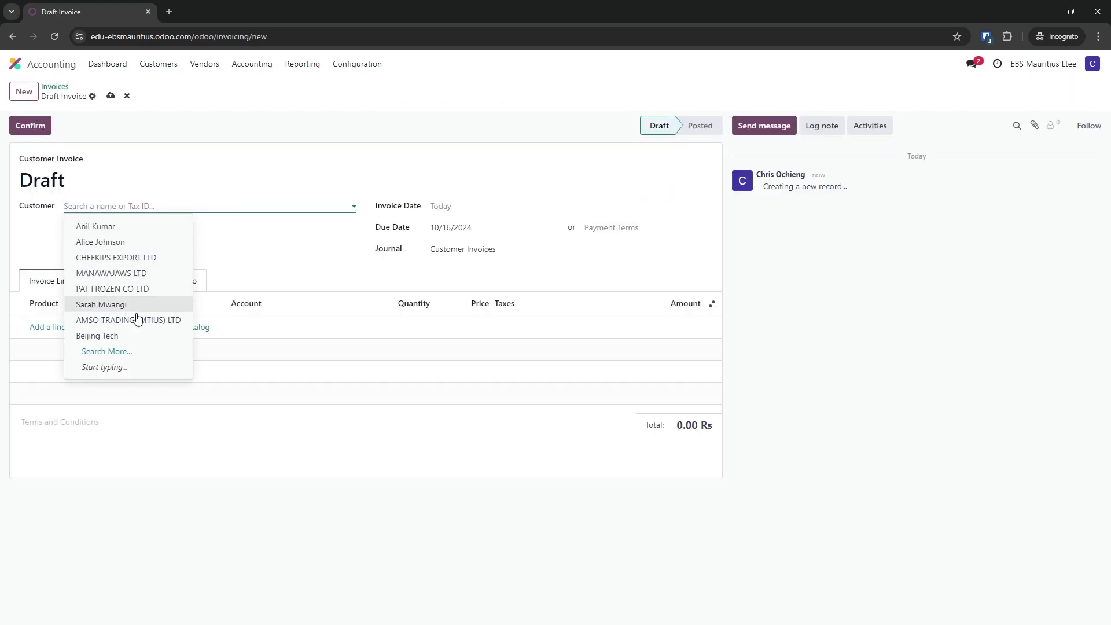
left_click(121, 355)
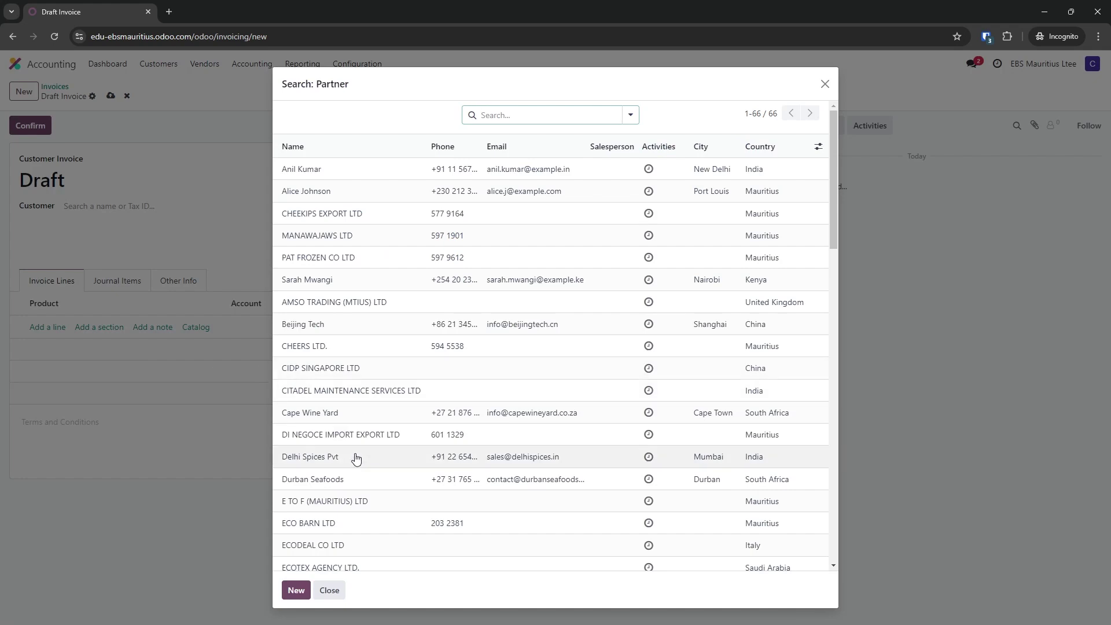
scroll(361, 462, "down", 5)
scroll(367, 470, "down", 3)
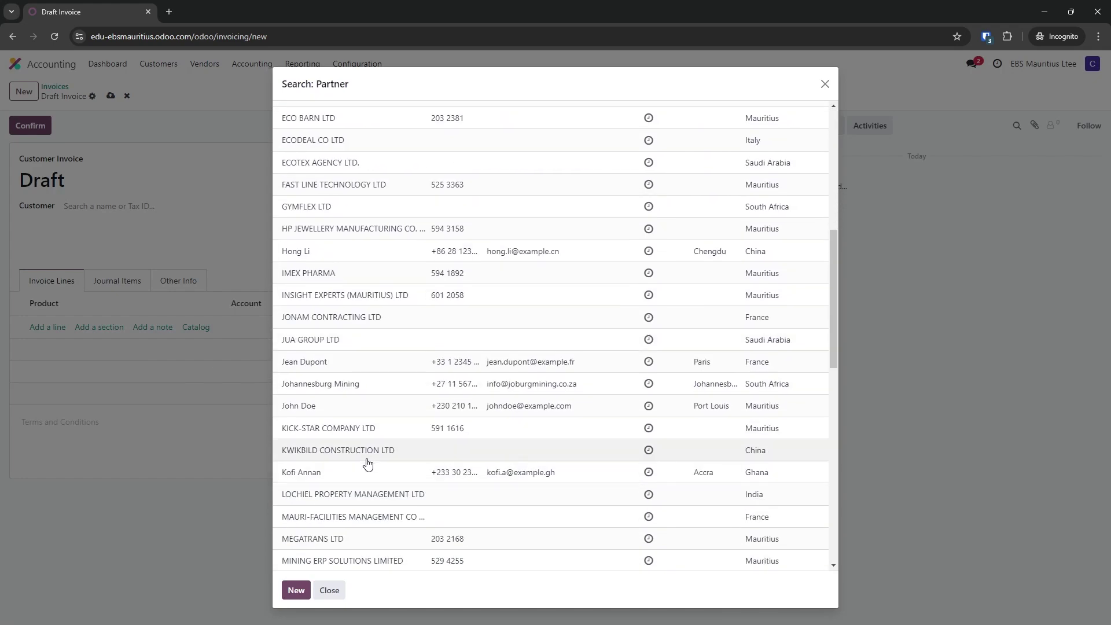
left_click(367, 450)
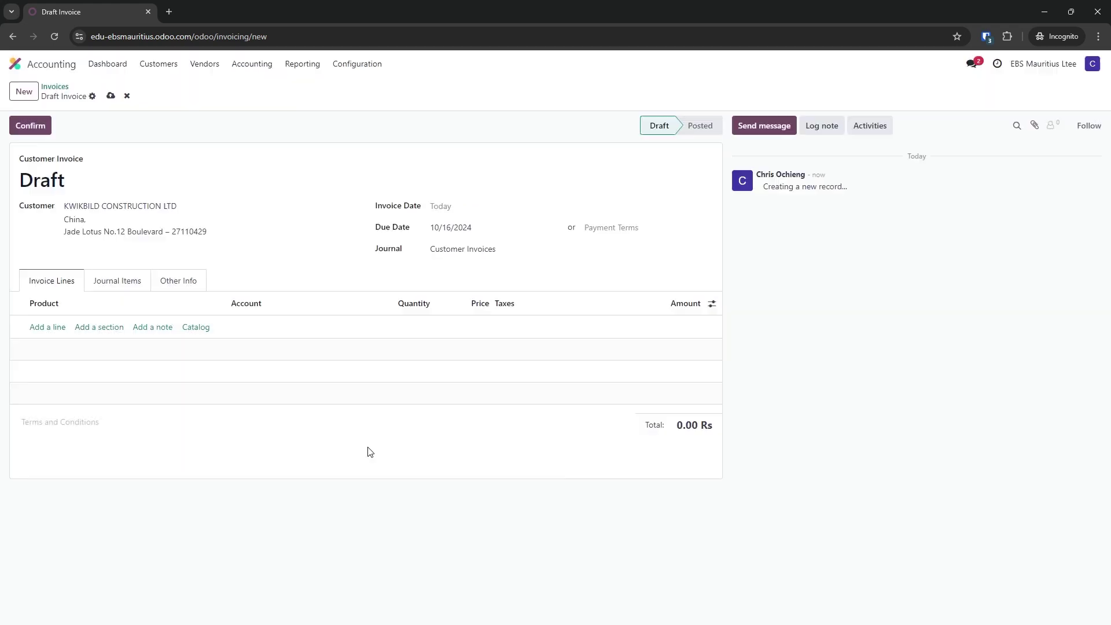
Add a 3D Printer line with quantity 2 and confirm the invoice
left_click(40, 331)
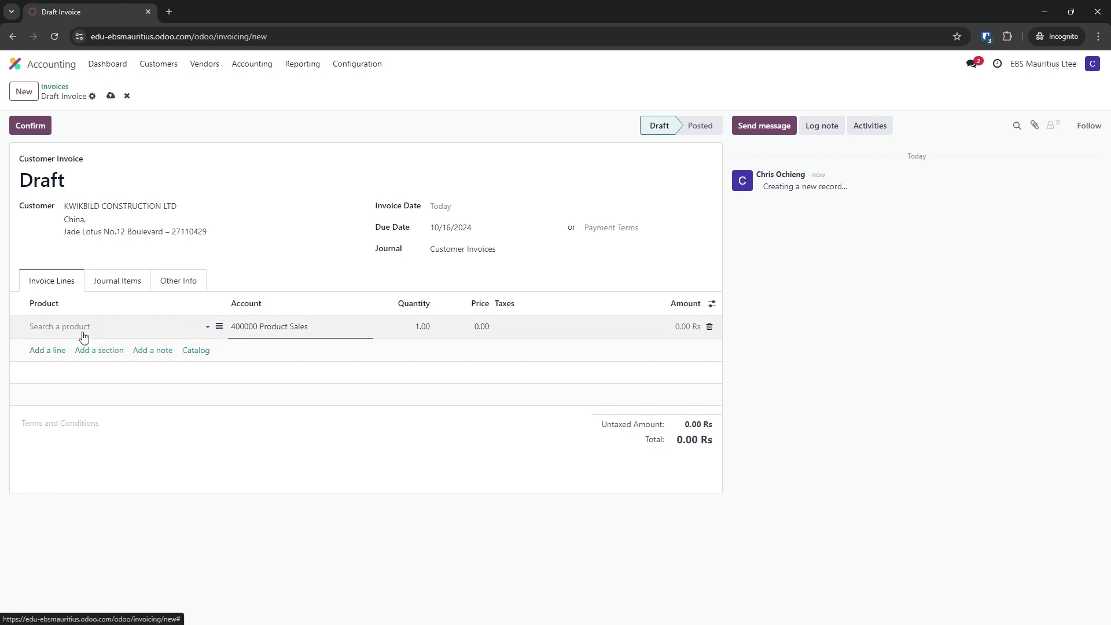
left_click(81, 328)
left_click(80, 377)
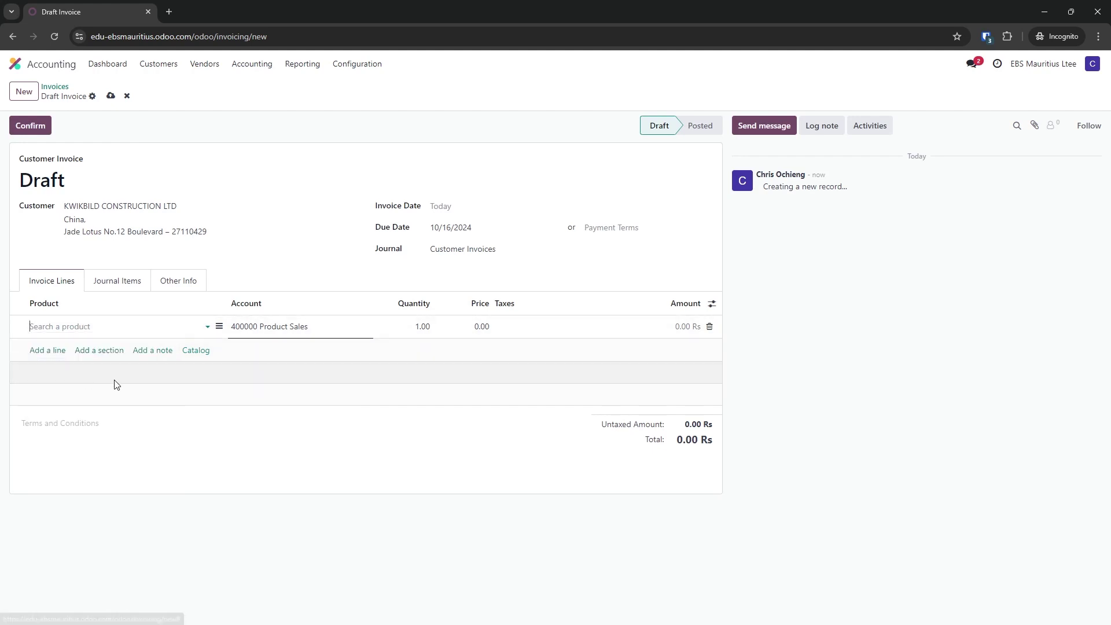
left_click(419, 327)
type("2")
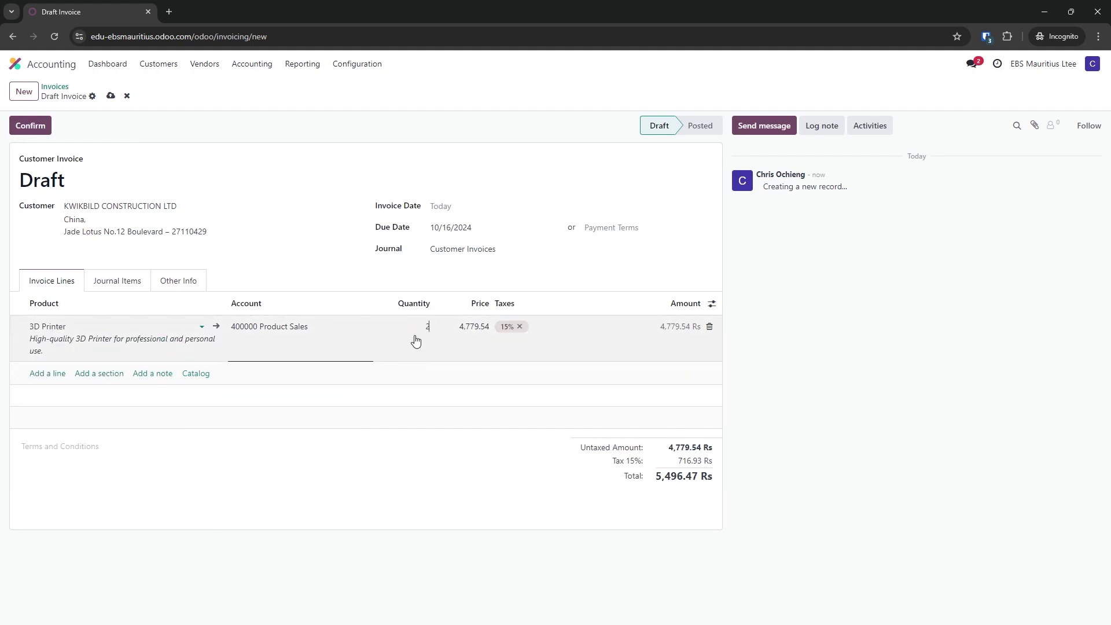
left_click(98, 193)
left_click(30, 124)
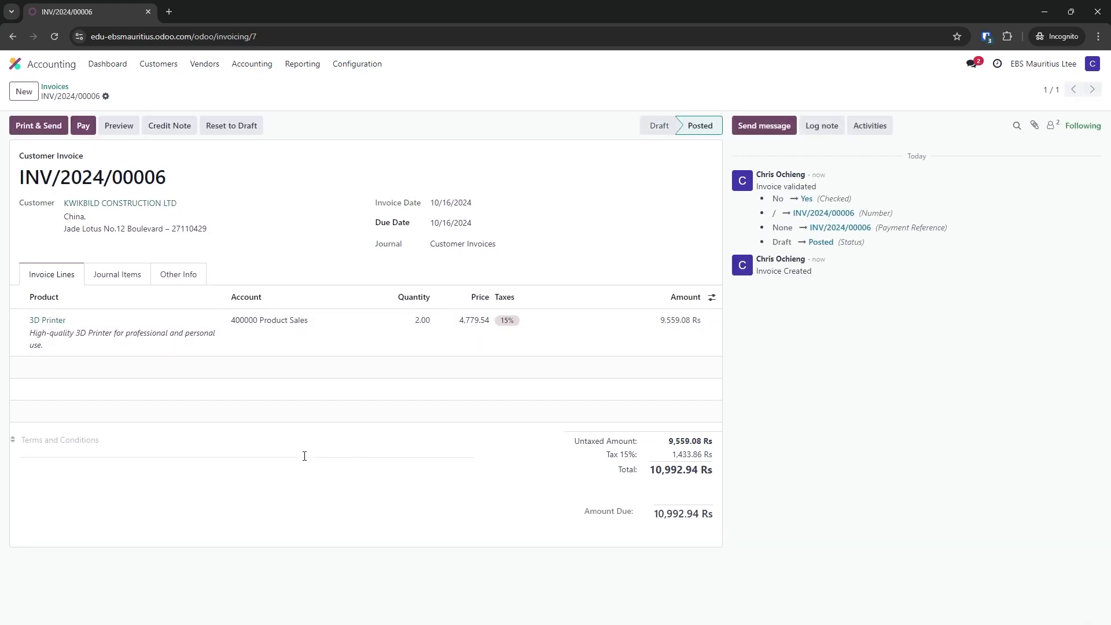
Reload INV/2024/00006, download INV_2024_00006.pdf with its QR code, and return to the invoice form
left_click(55, 36)
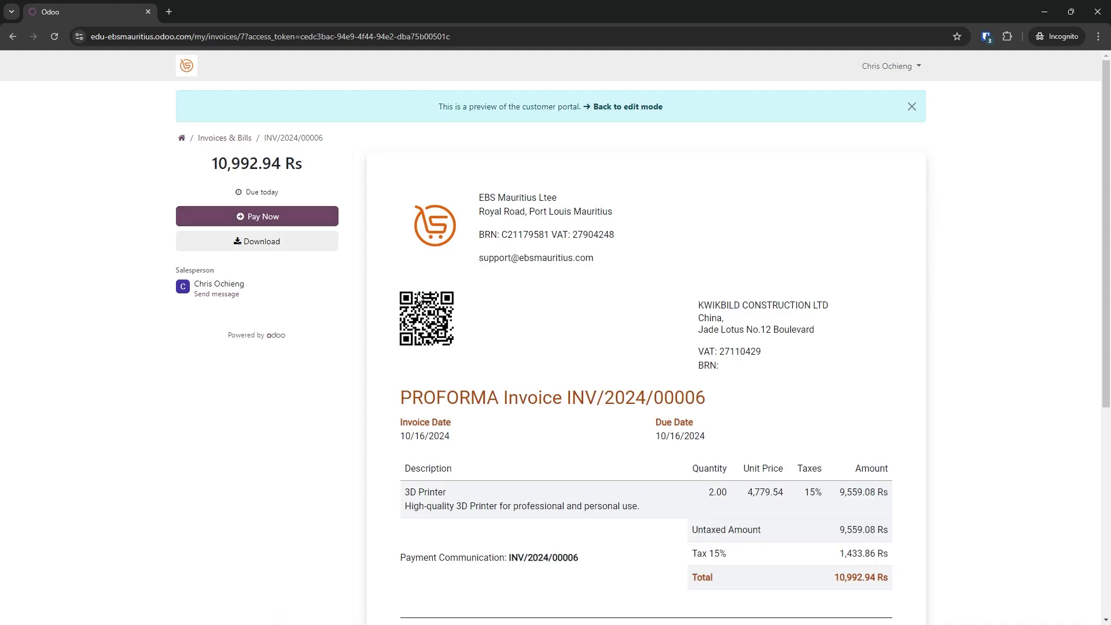
left_click(306, 245)
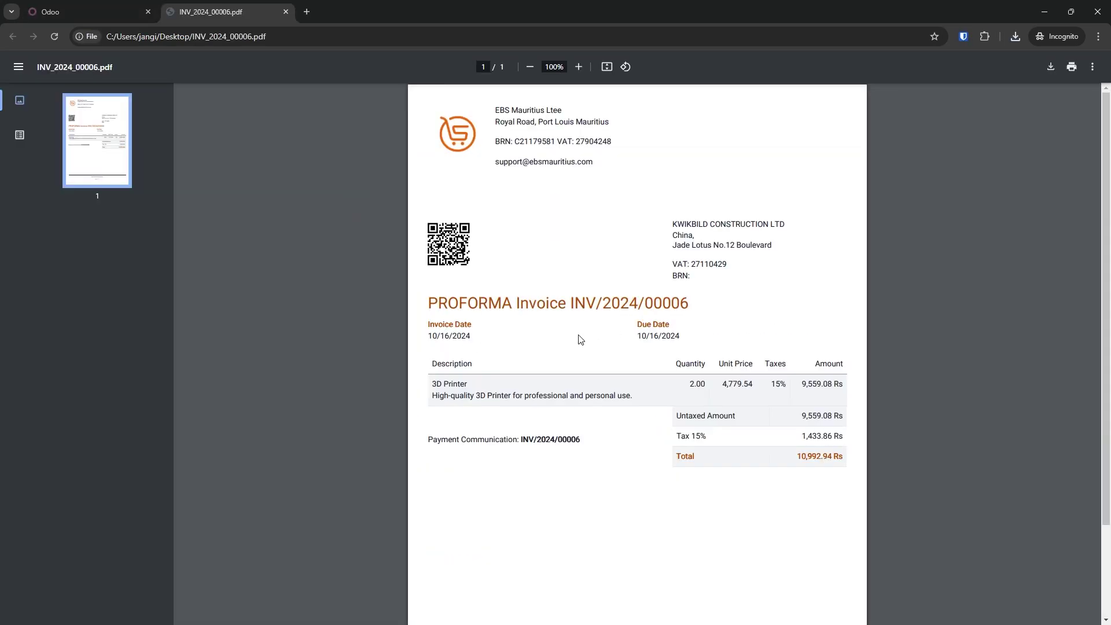
left_click(287, 12)
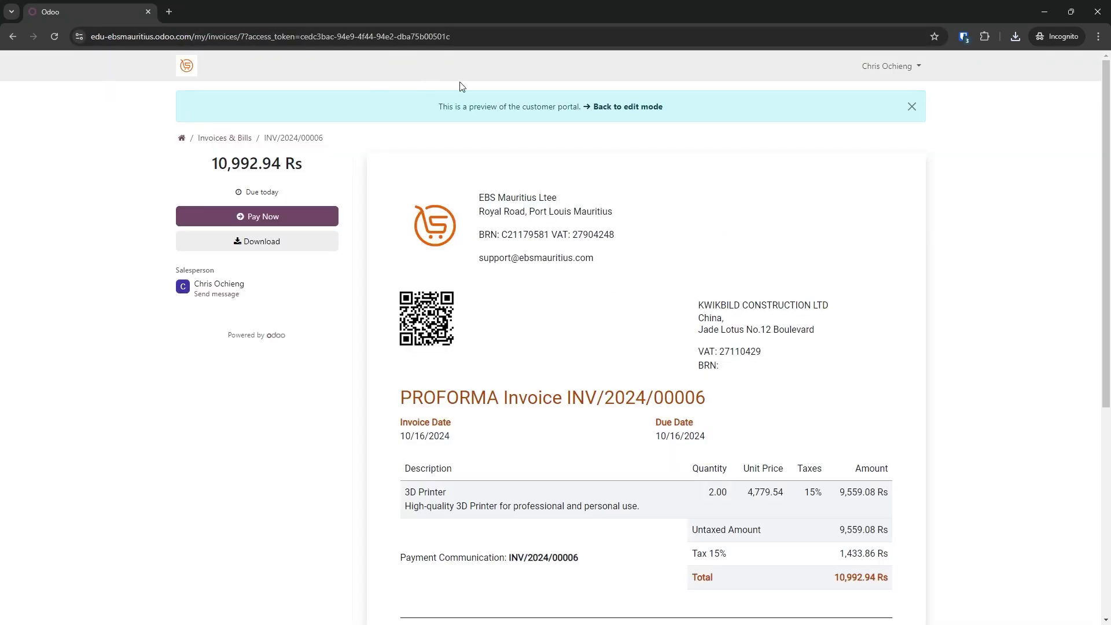
left_click(611, 107)
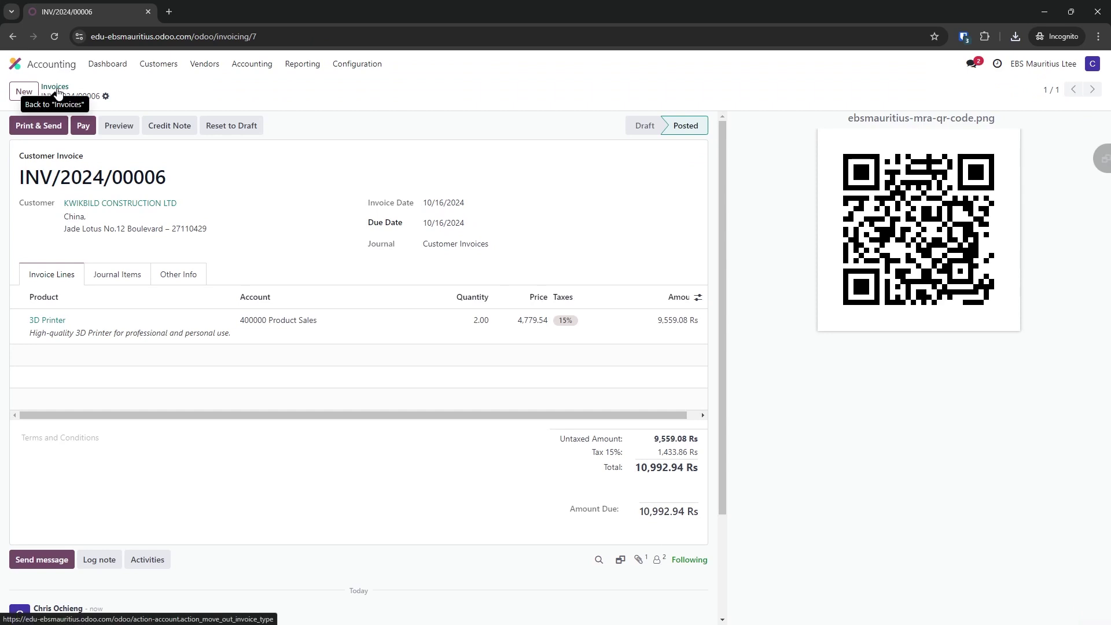
Start a new customer invoice for AMSO TRADING (MTIUS) LTD
left_click(57, 91)
left_click(24, 92)
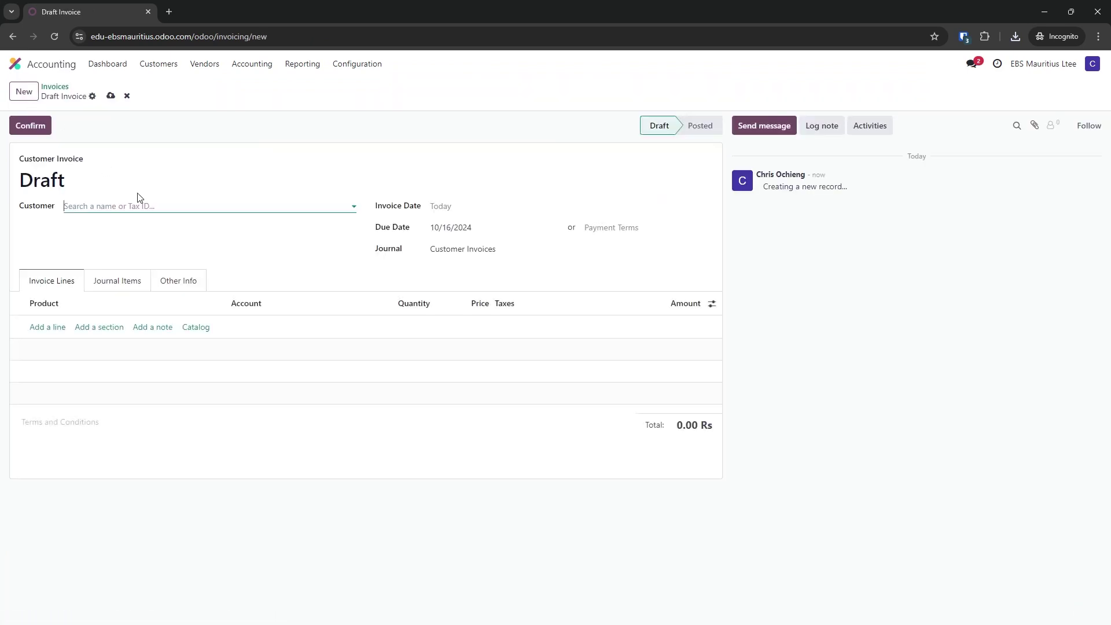
left_click(296, 207)
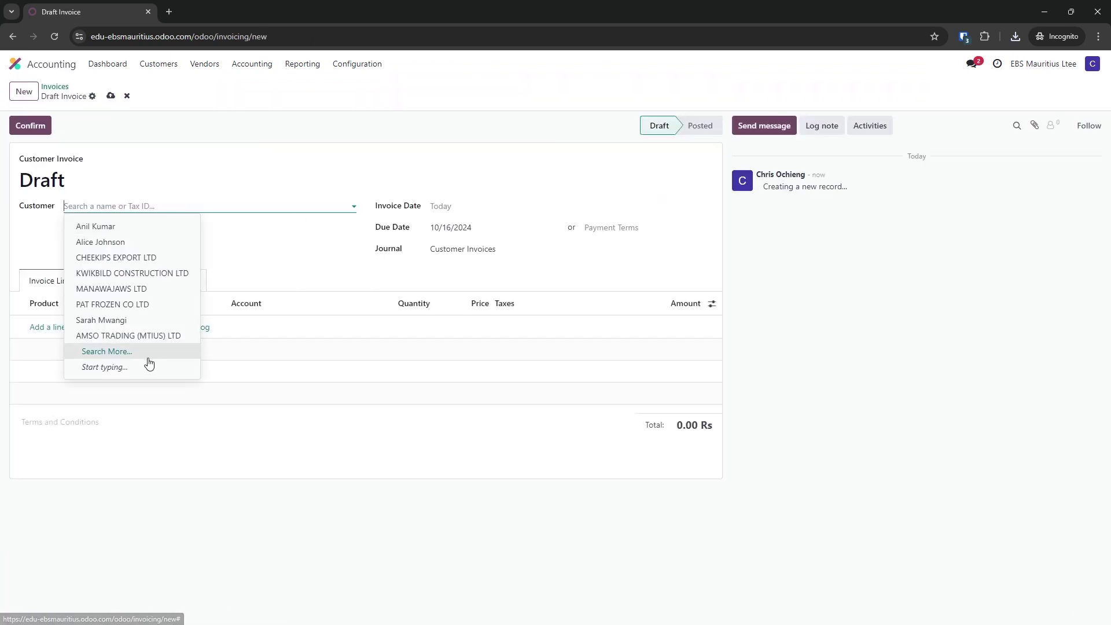
left_click(158, 336)
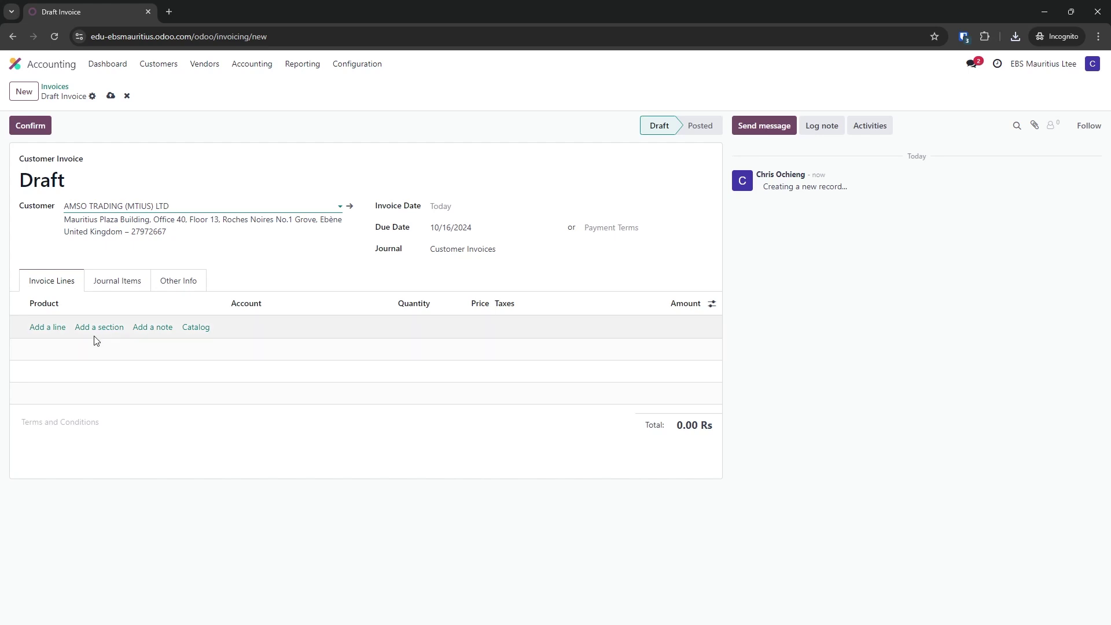
Add two blank lines, give the second quantity 3, and attempt to confirm
left_click(60, 327)
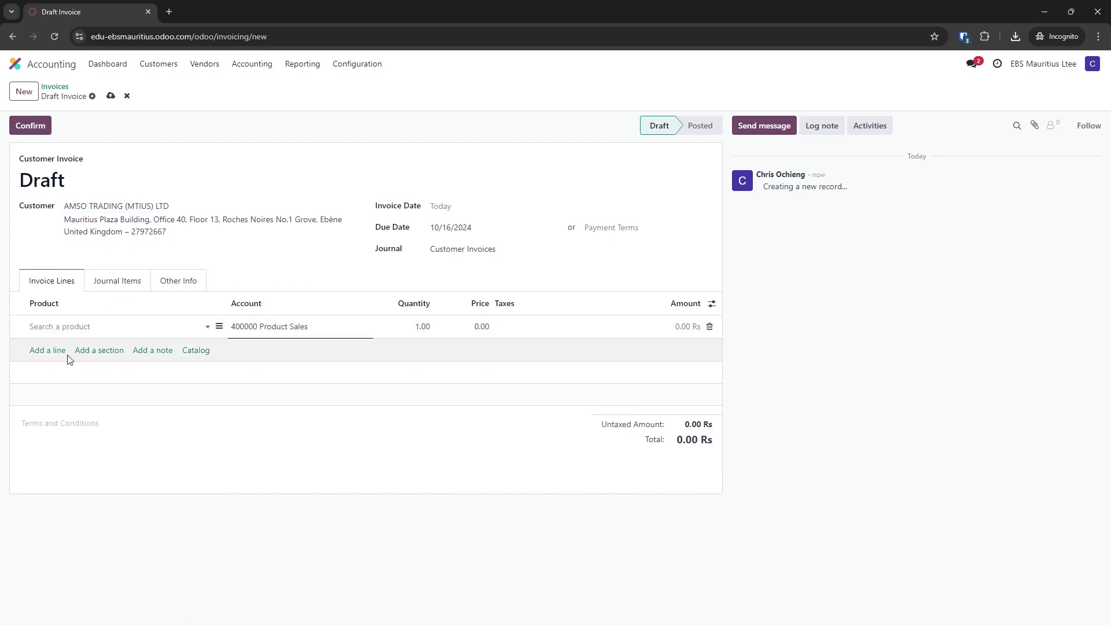
left_click(55, 351)
left_click(421, 350)
type("3")
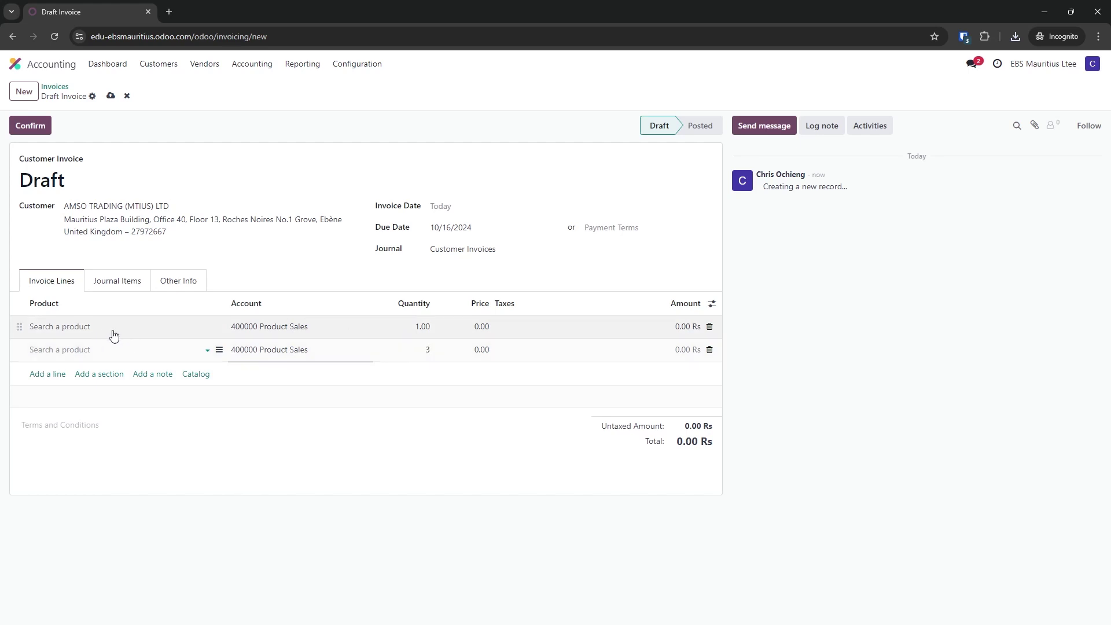
left_click(31, 125)
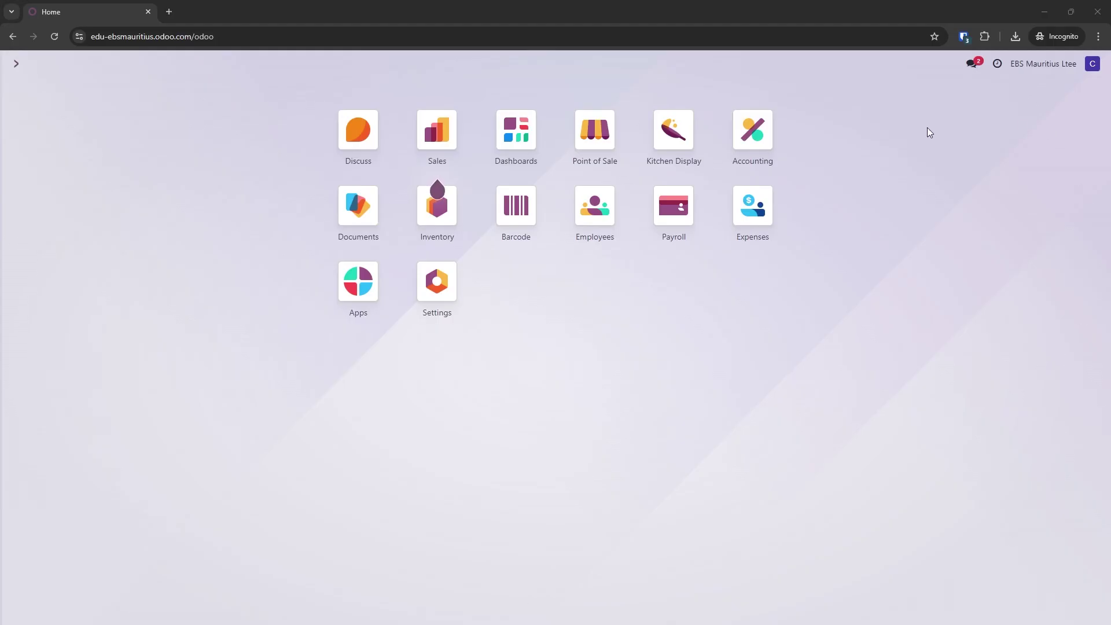
Open invoice INV/2024/00009 from Customer Invoices and highlight its 'Invalid Buyer BRN' MRA error
left_click(764, 138)
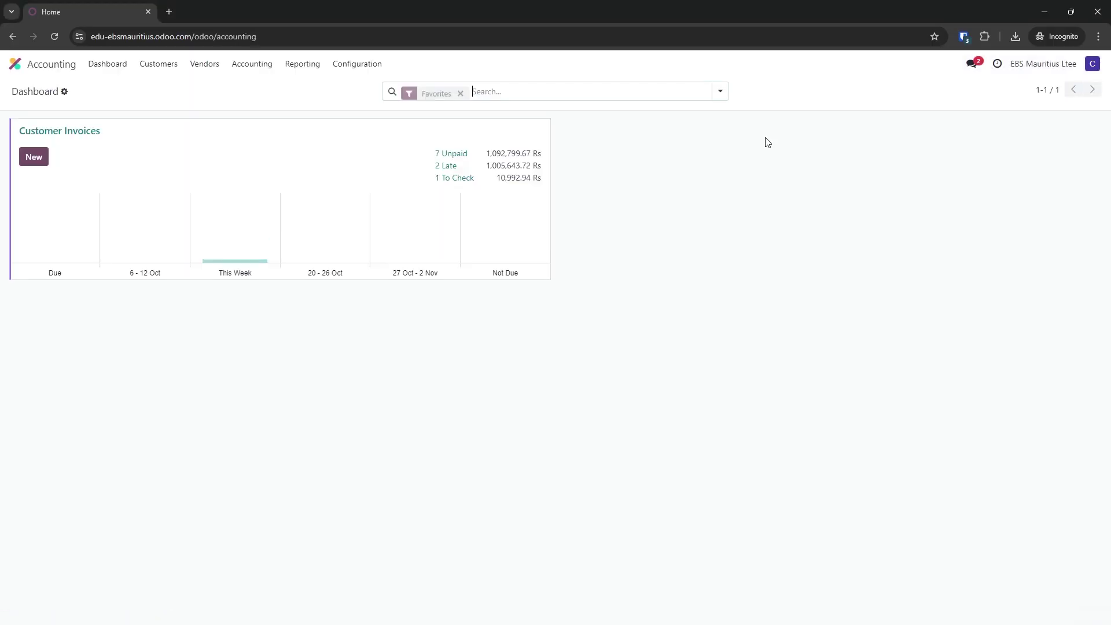
left_click(83, 140)
left_click(81, 144)
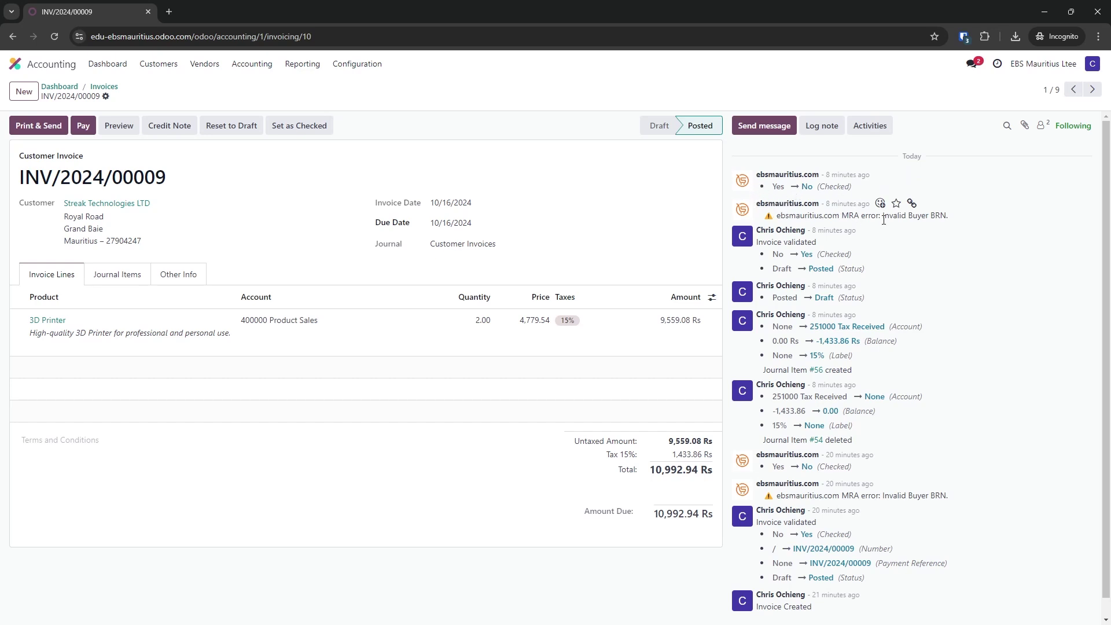
left_click_drag(779, 214, 950, 223)
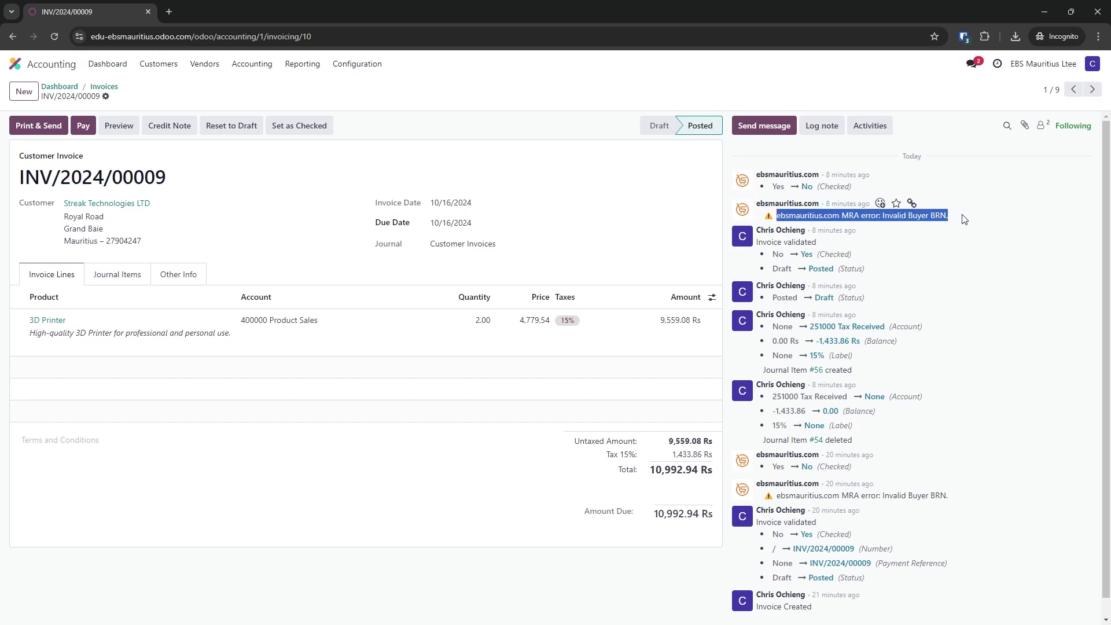
left_click(962, 219)
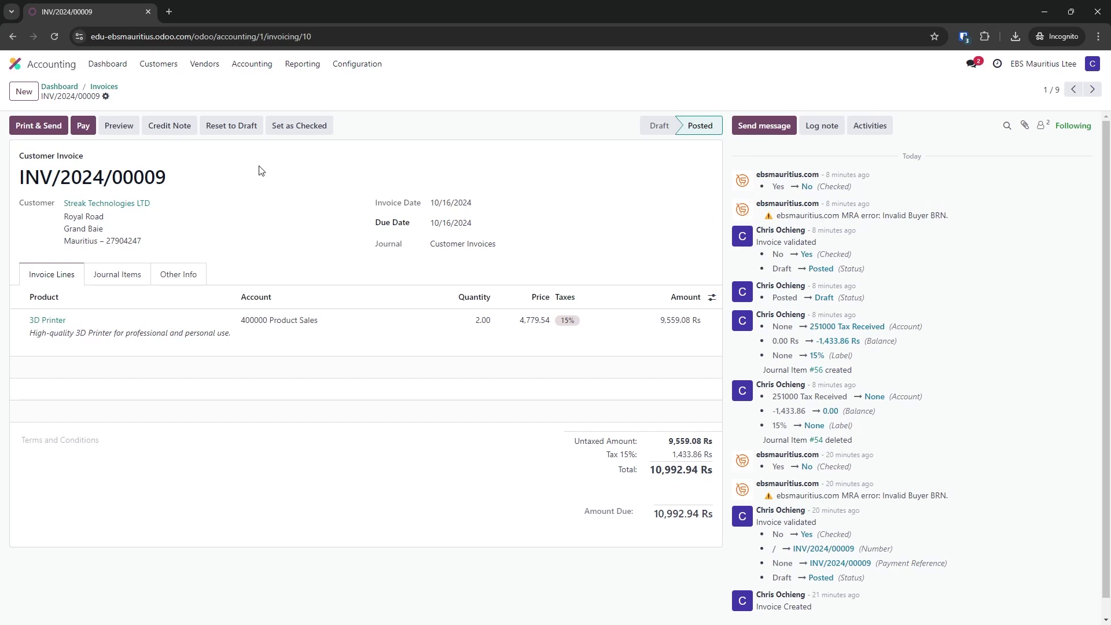
Reset INV/2024/00009 to draft and open Streak Technologies LTD's sales and purchase details
left_click(232, 129)
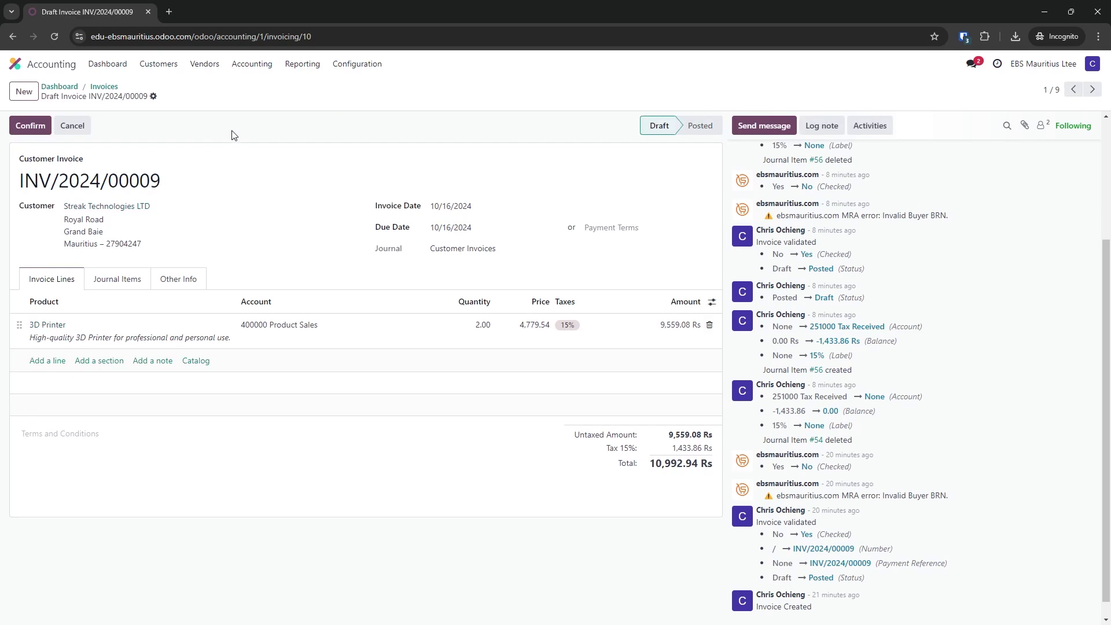
left_click(350, 206)
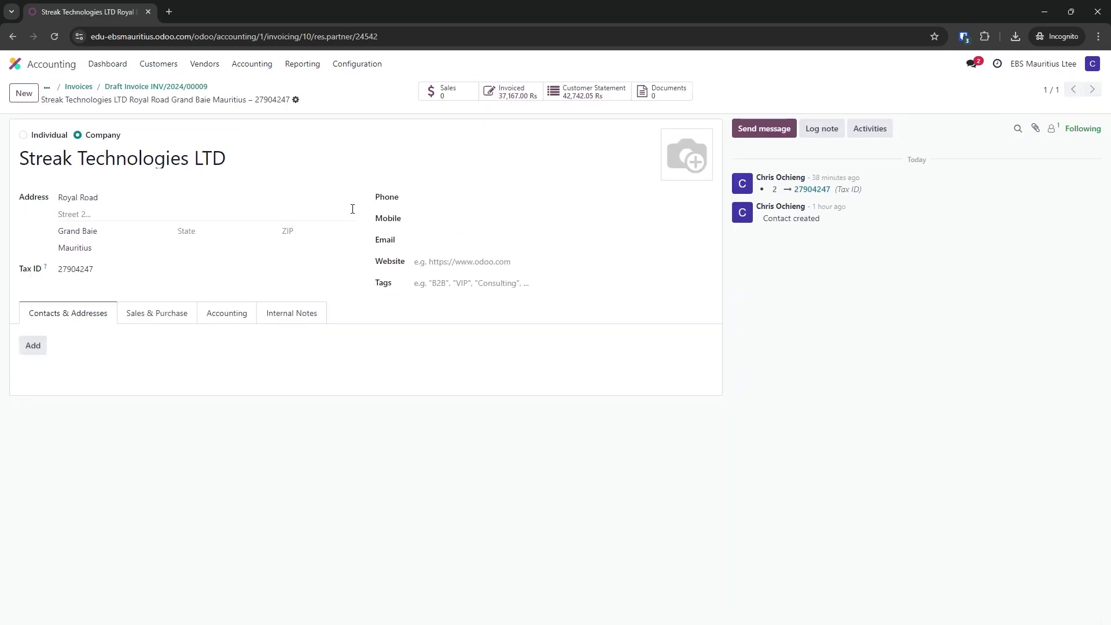
left_click(171, 315)
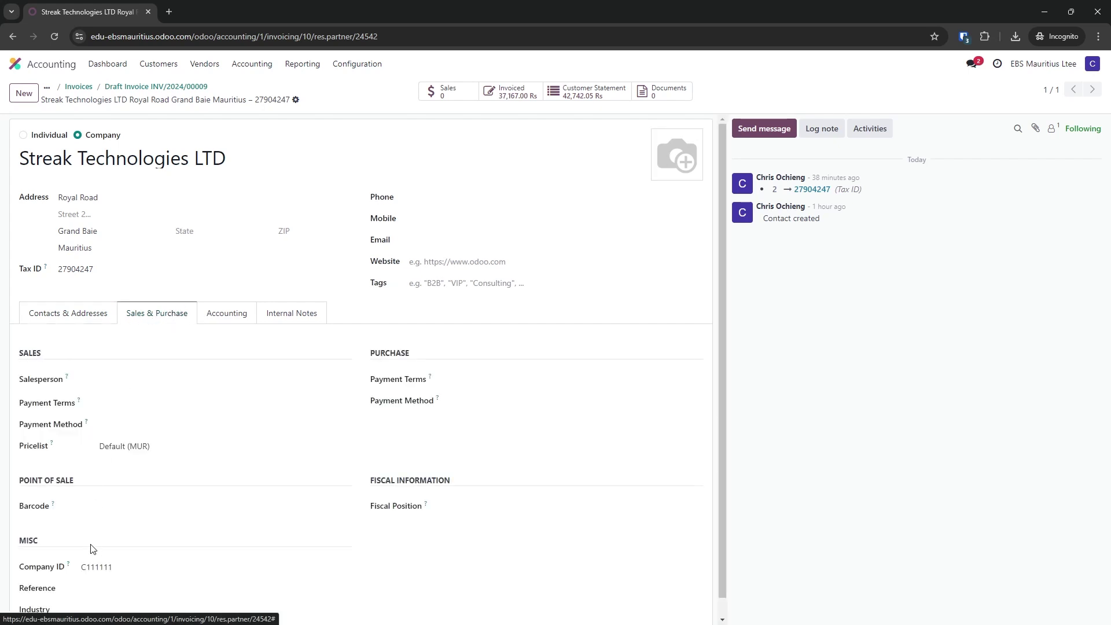
left_click(112, 566)
double_click(113, 567)
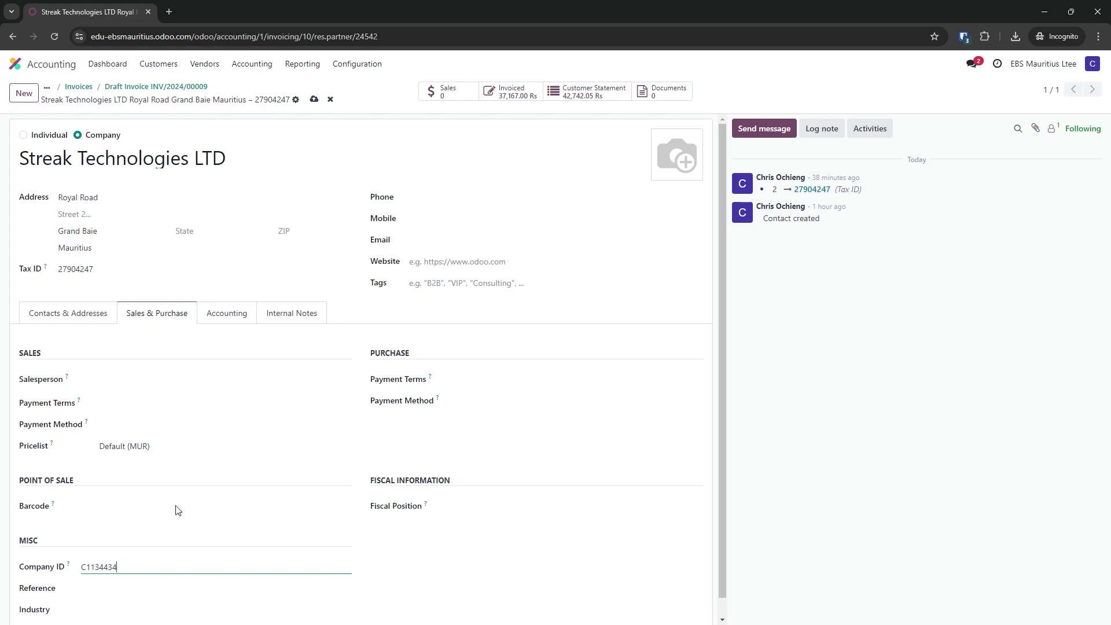
left_click(314, 102)
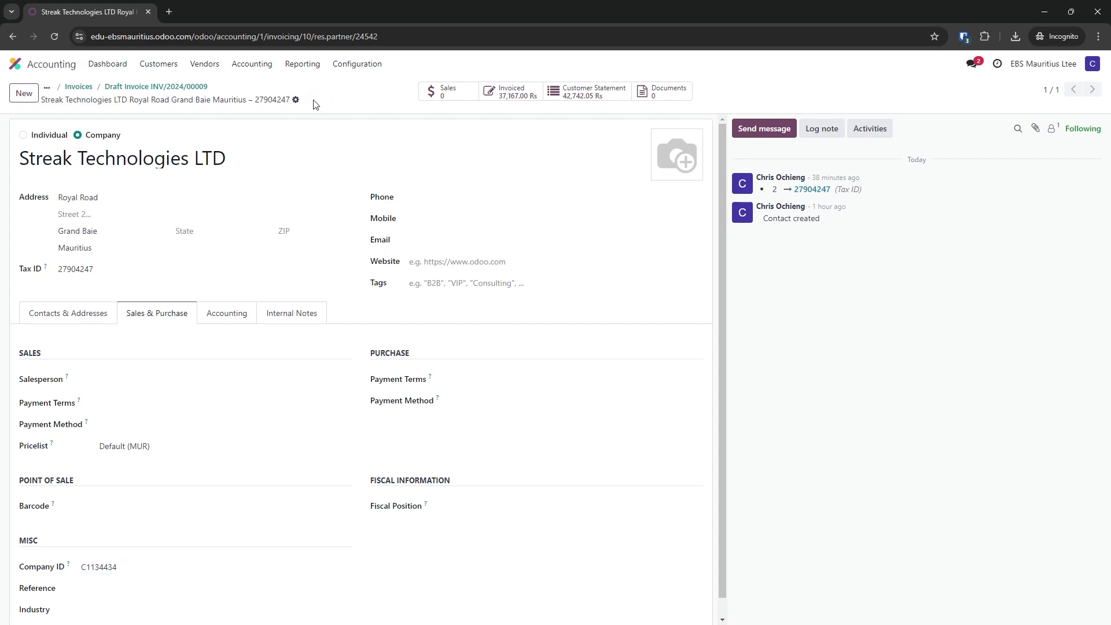
left_click(130, 87)
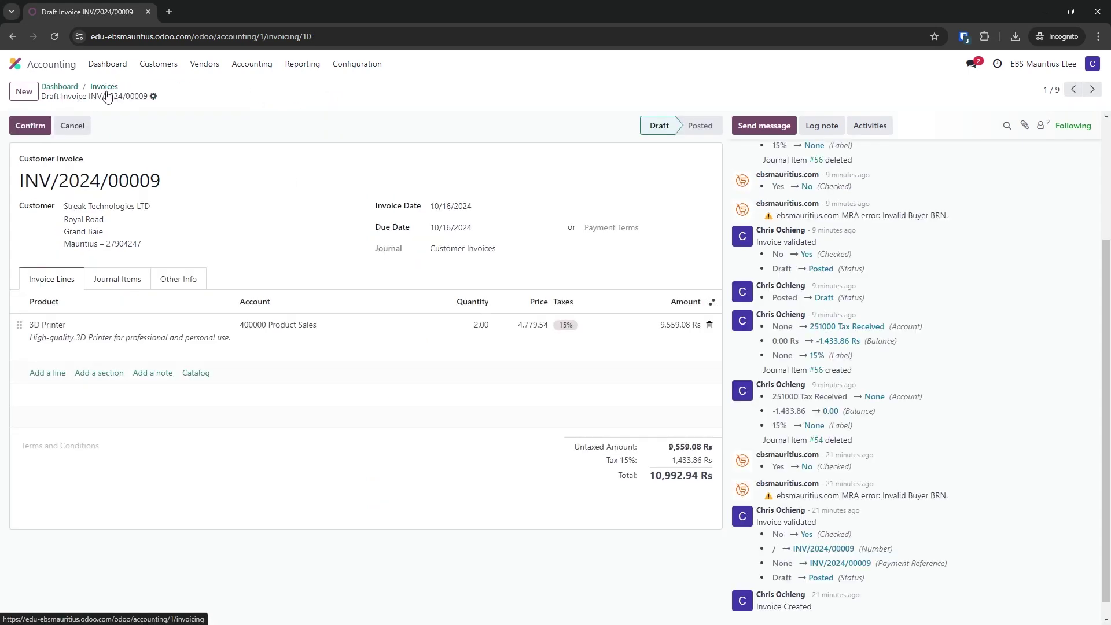
Confirm INV/2024/00009, reload to show its MRA QR code, and check it in the customer preview
left_click(29, 127)
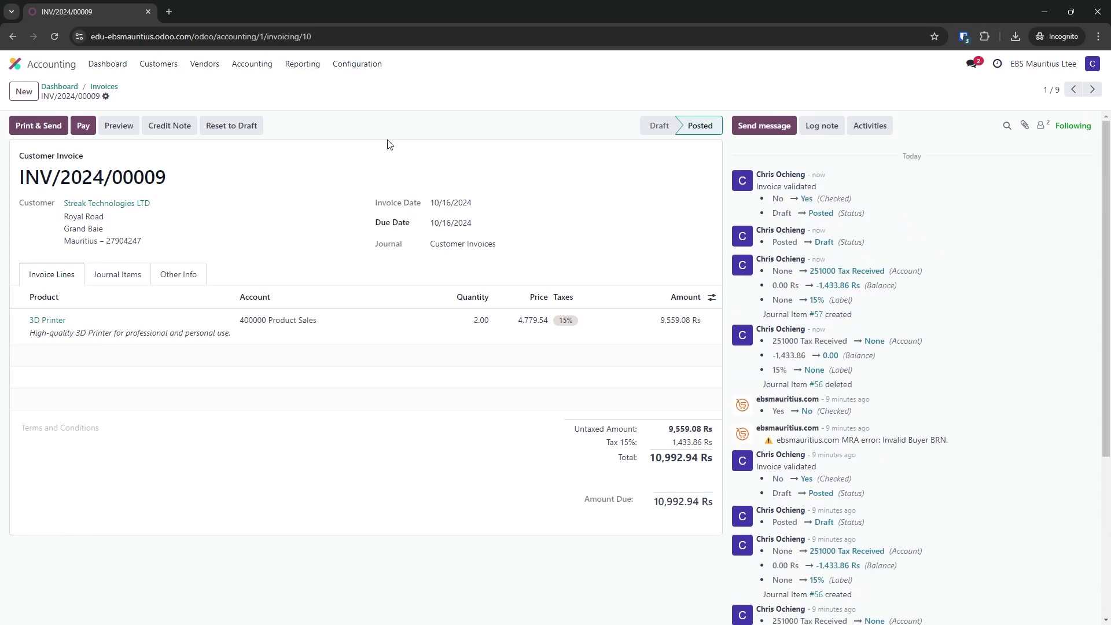
left_click(53, 36)
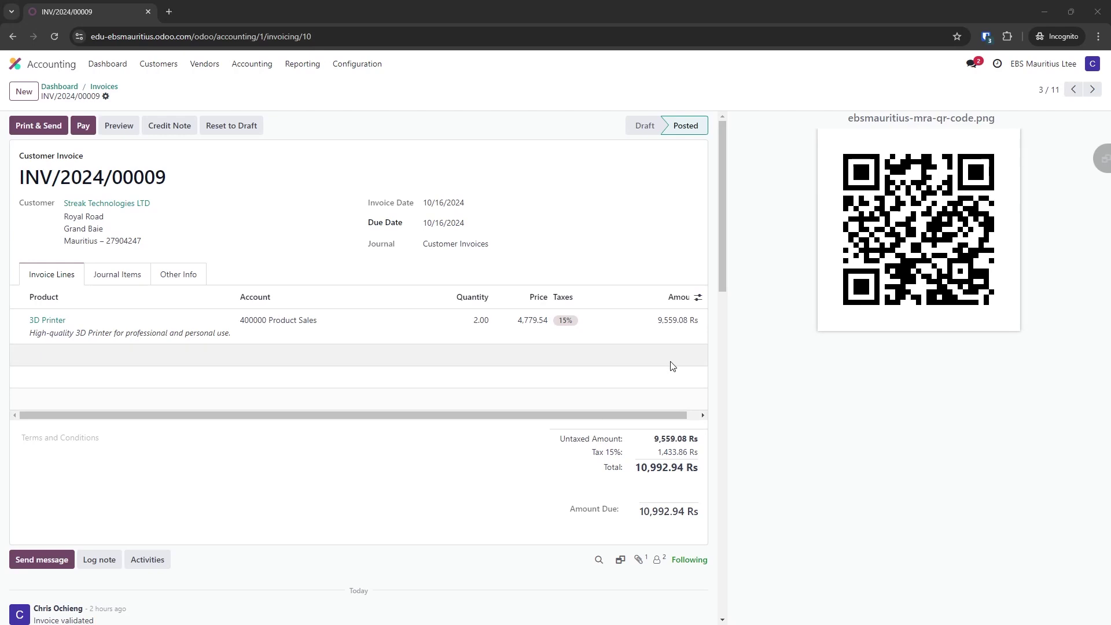
left_click(57, 36)
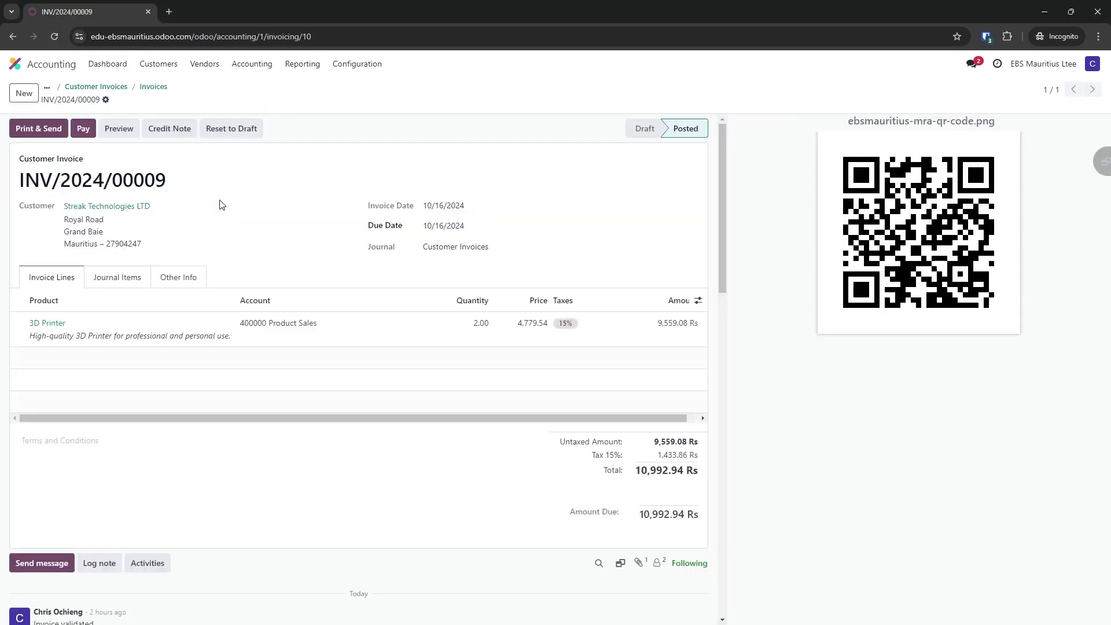
left_click(119, 129)
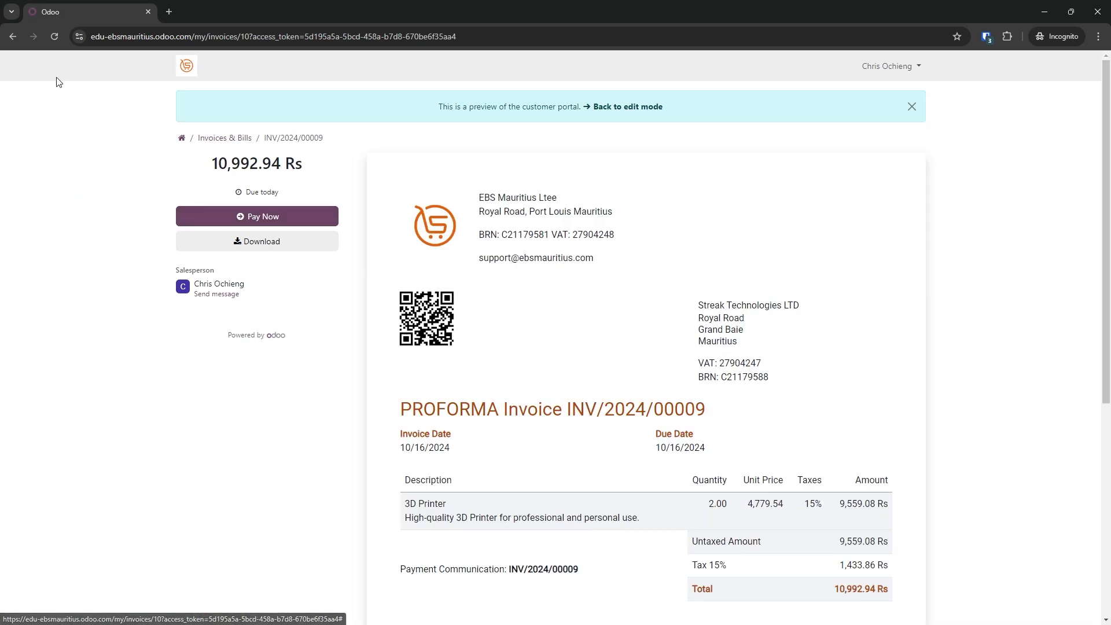
left_click(590, 108)
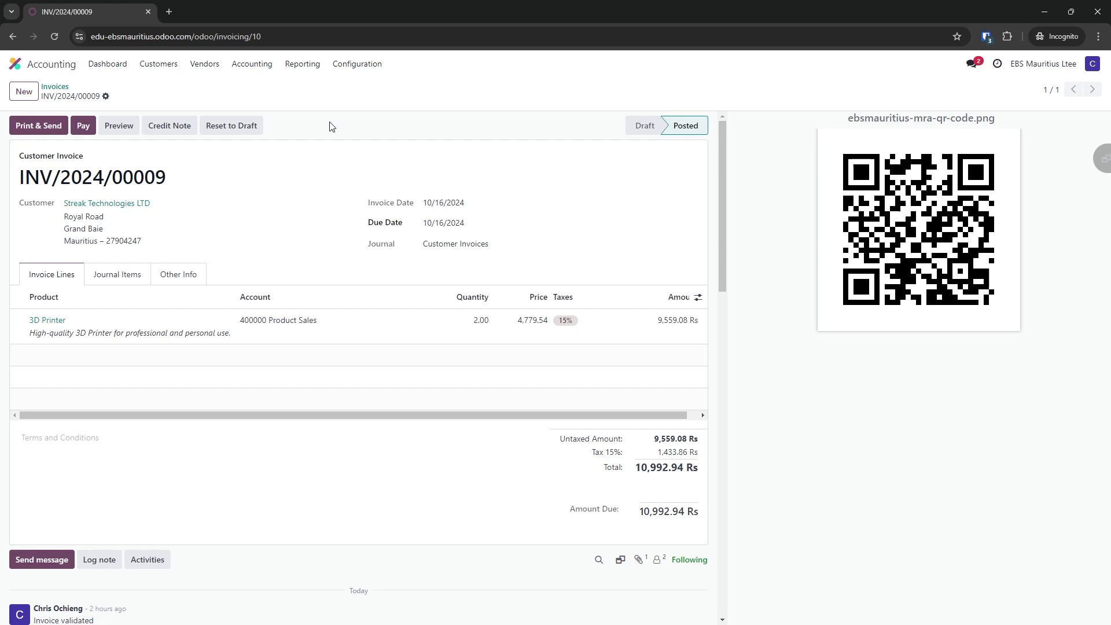
Back in the invoices list, add the optional Checked column, which shows INV/2024/00008 as unchecked
key("alt+Left")
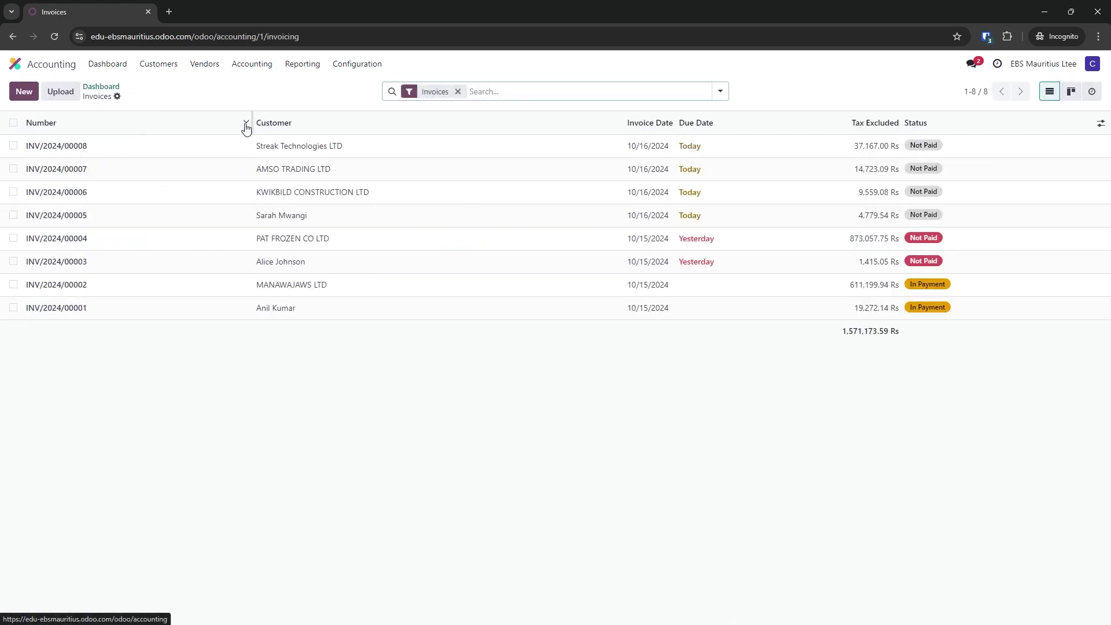
left_click(1100, 124)
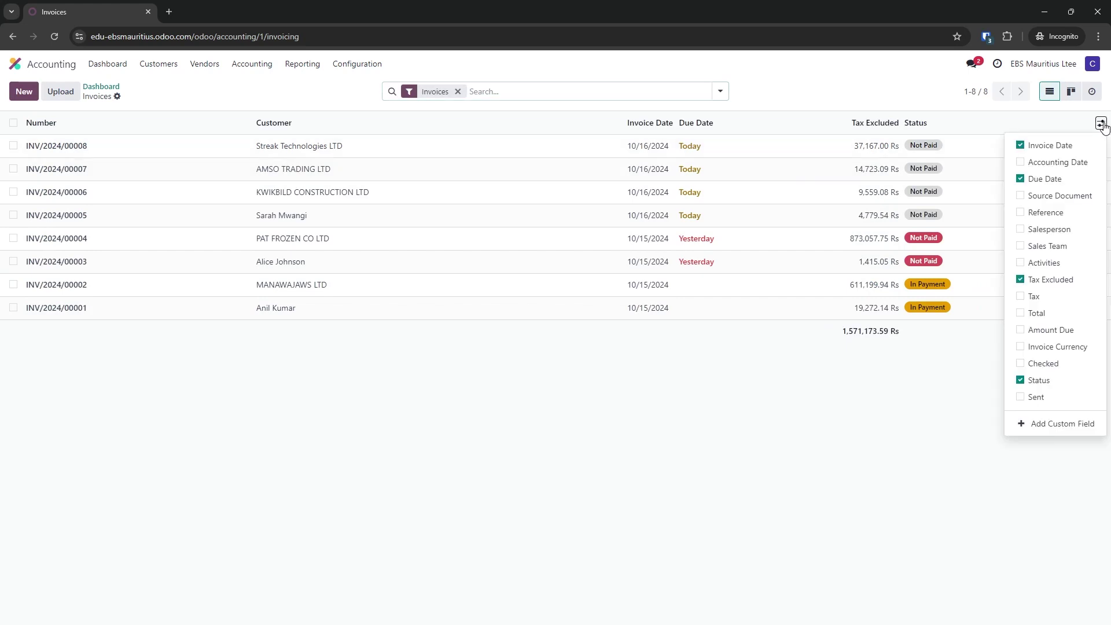
left_click(1045, 365)
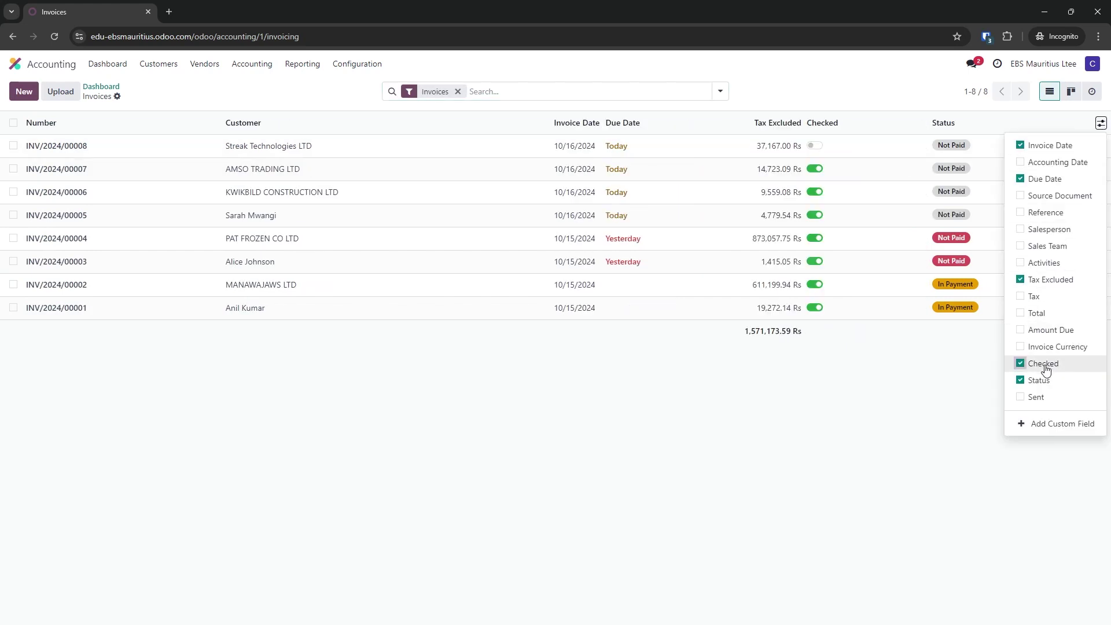
left_click(943, 365)
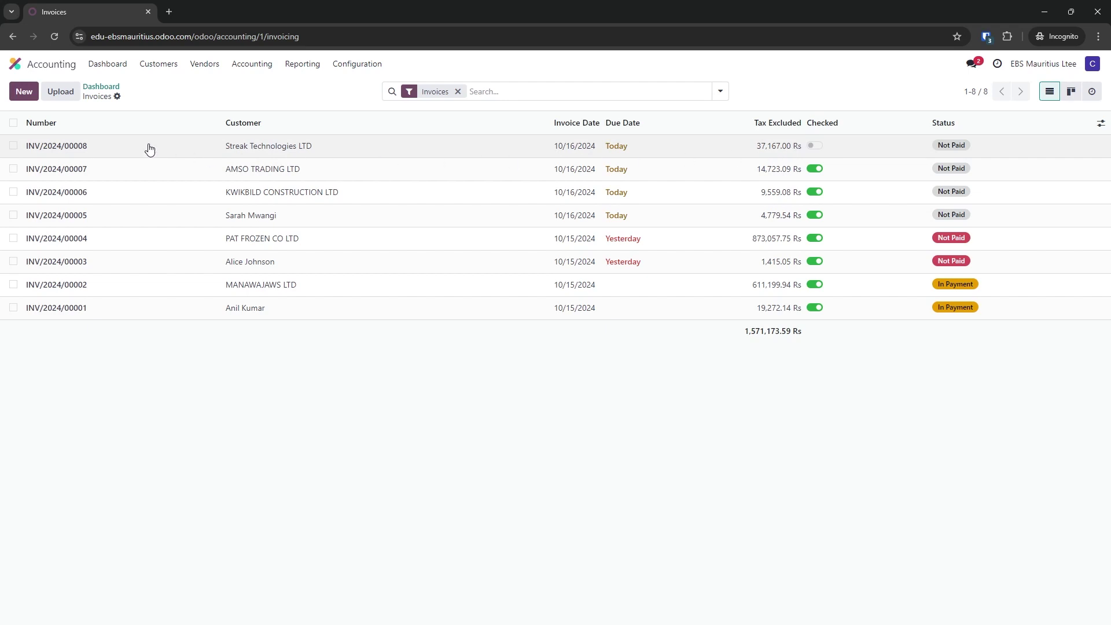
Open INV/2024/00008 to read the MRA error about its invalid buyer BRN and TAN, then go back
left_click(79, 149)
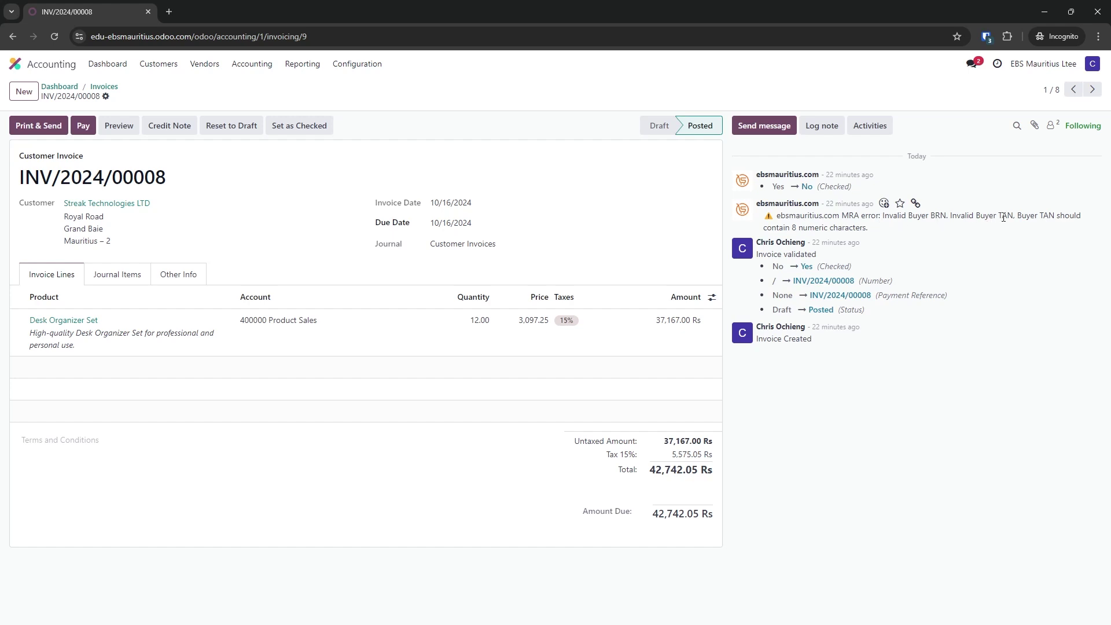
key("alt+Left")
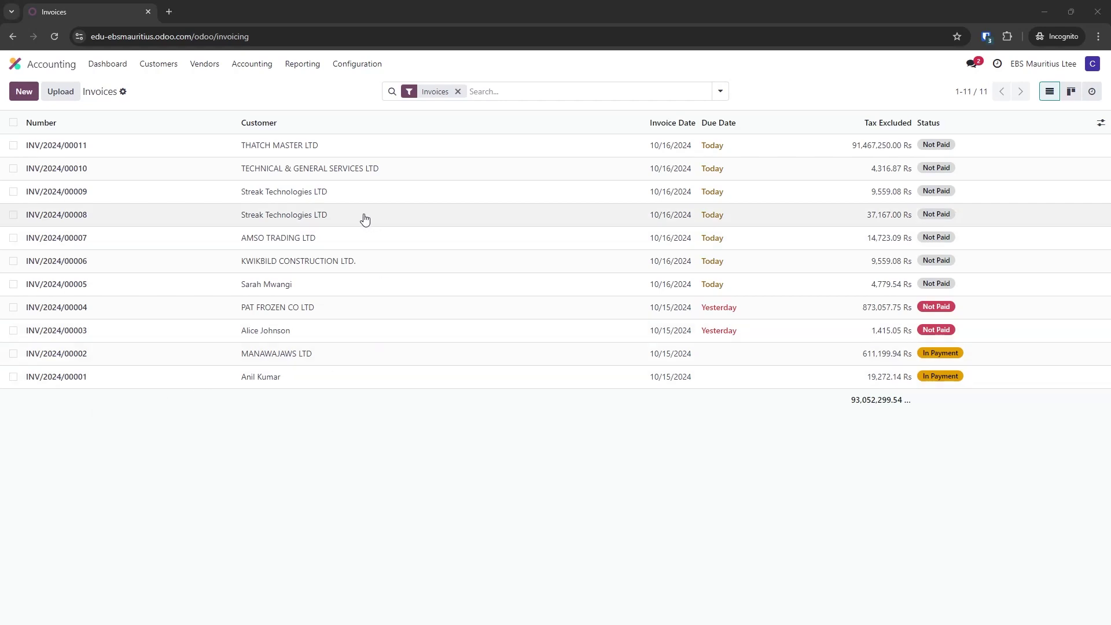
Try twice to reset INV/2024/00007 to draft, closing the Invalid Operation error each time, then return to Invoices
left_click(359, 238)
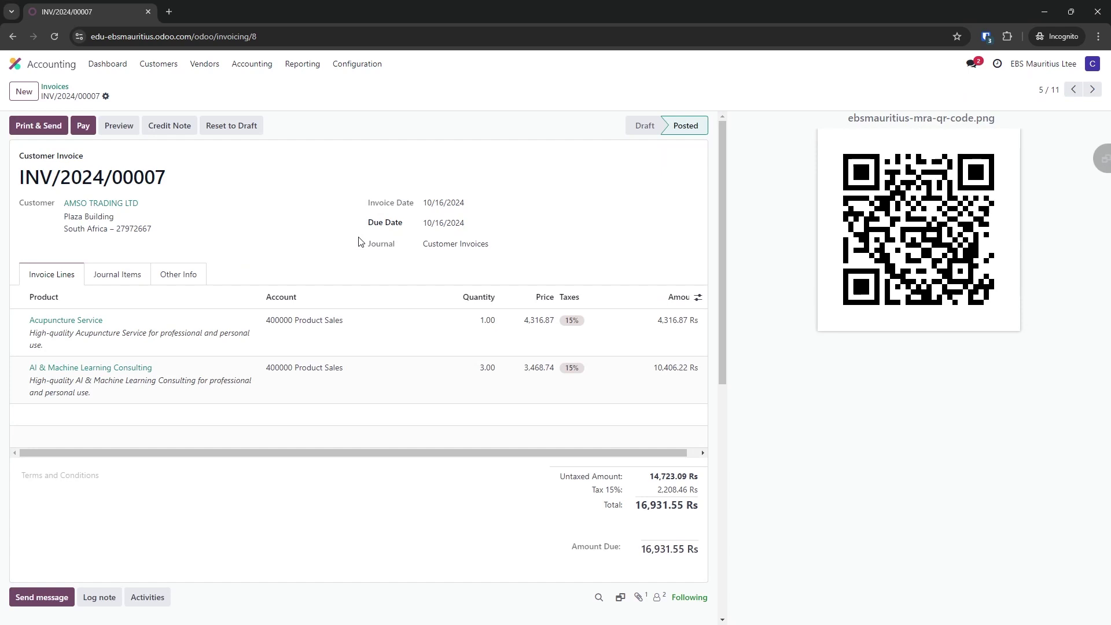
left_click(241, 129)
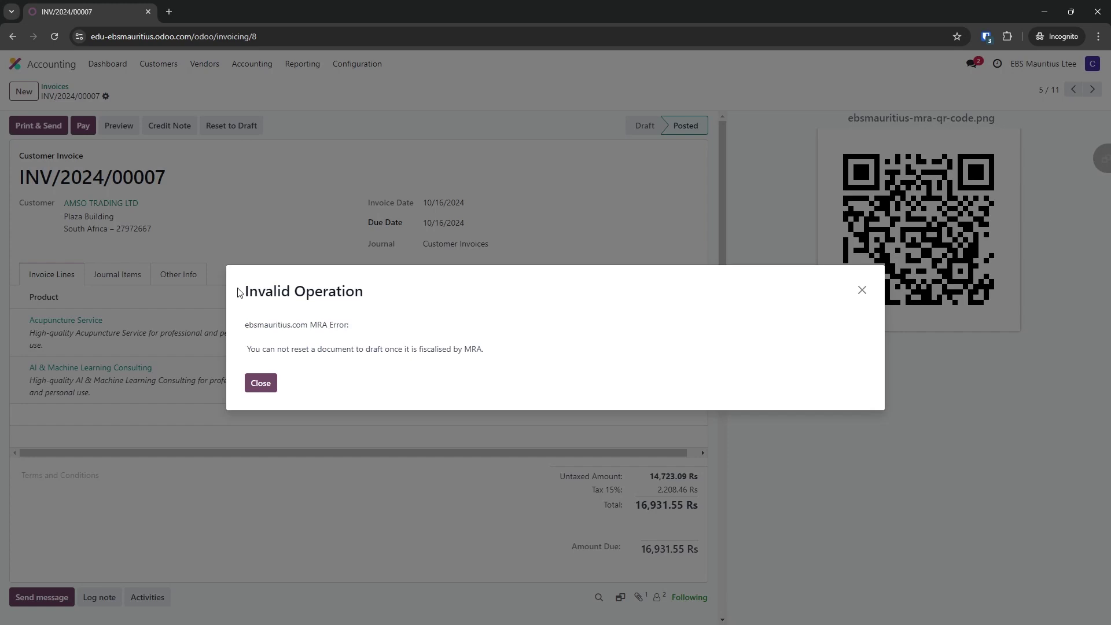
left_click_drag(249, 348, 492, 360)
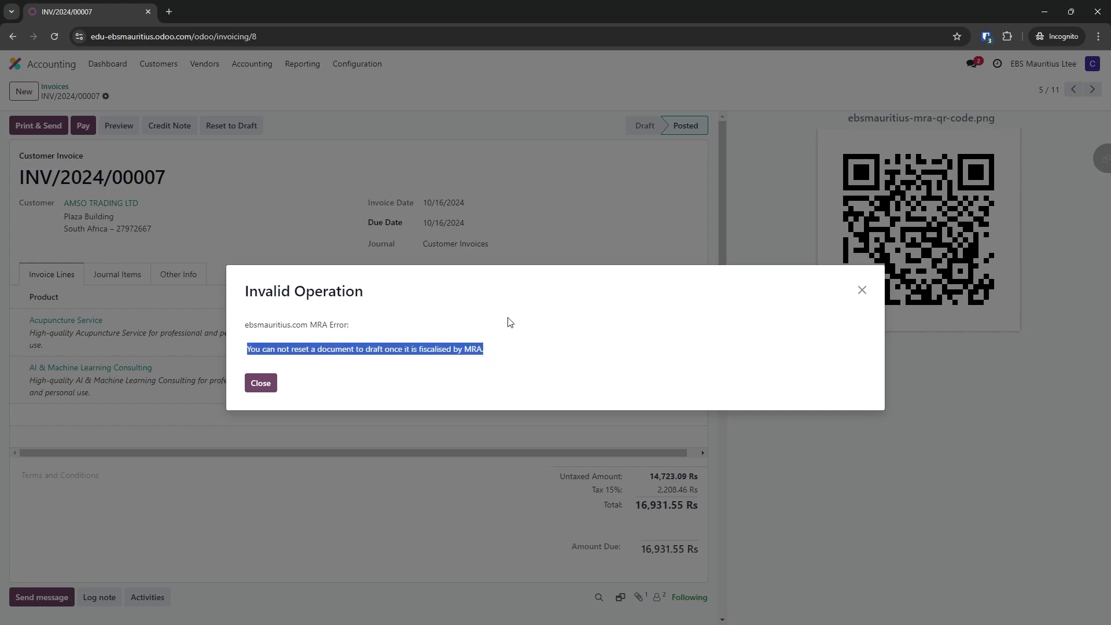
left_click(261, 383)
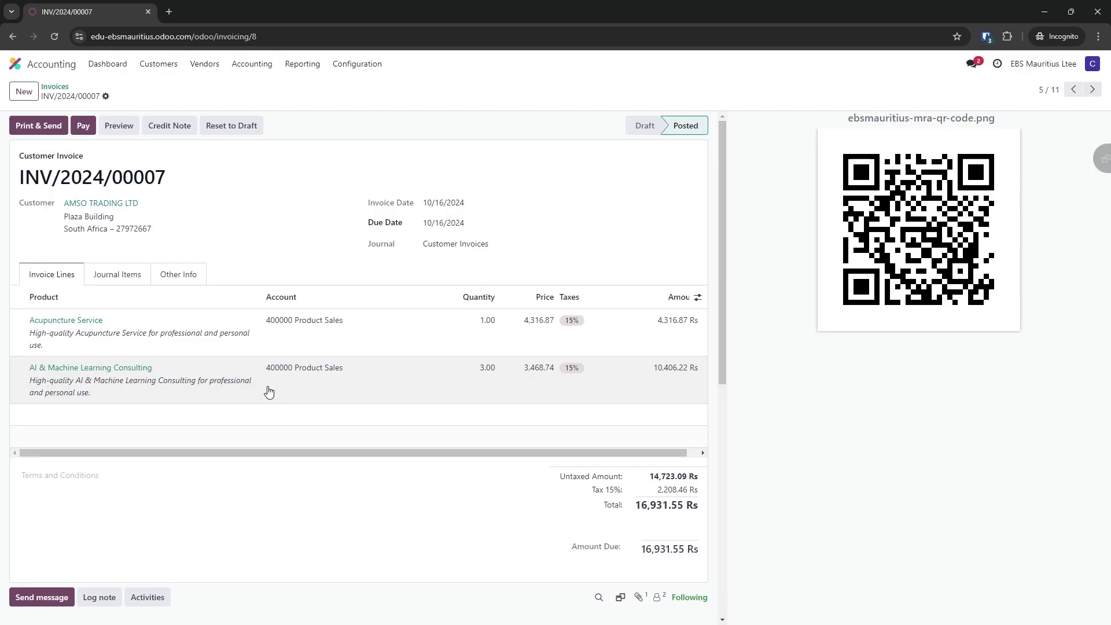
left_click(244, 125)
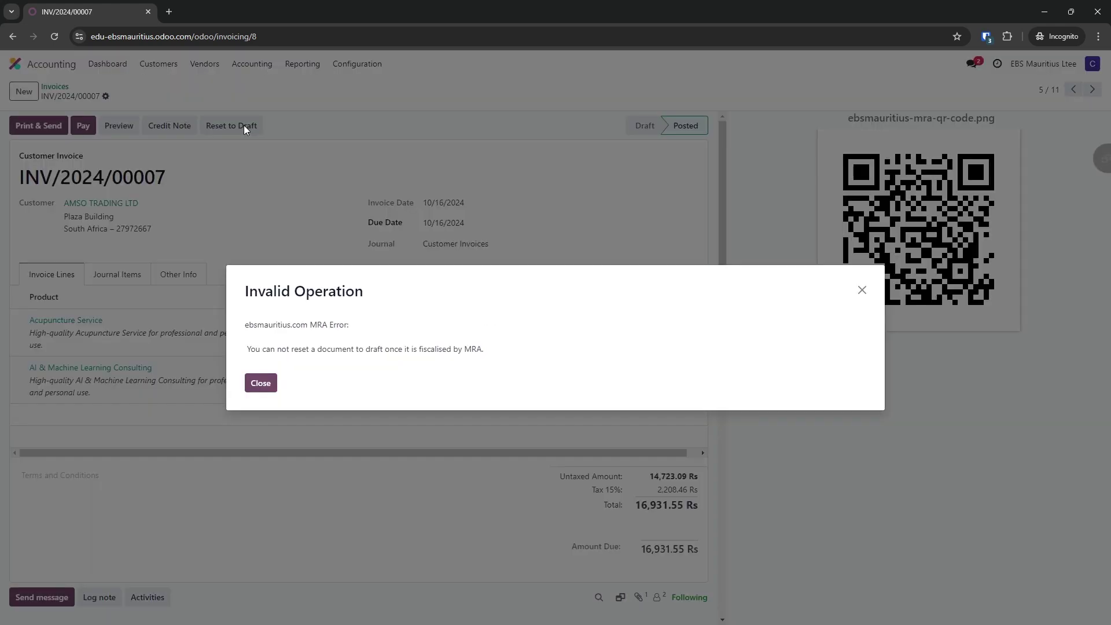
left_click(260, 383)
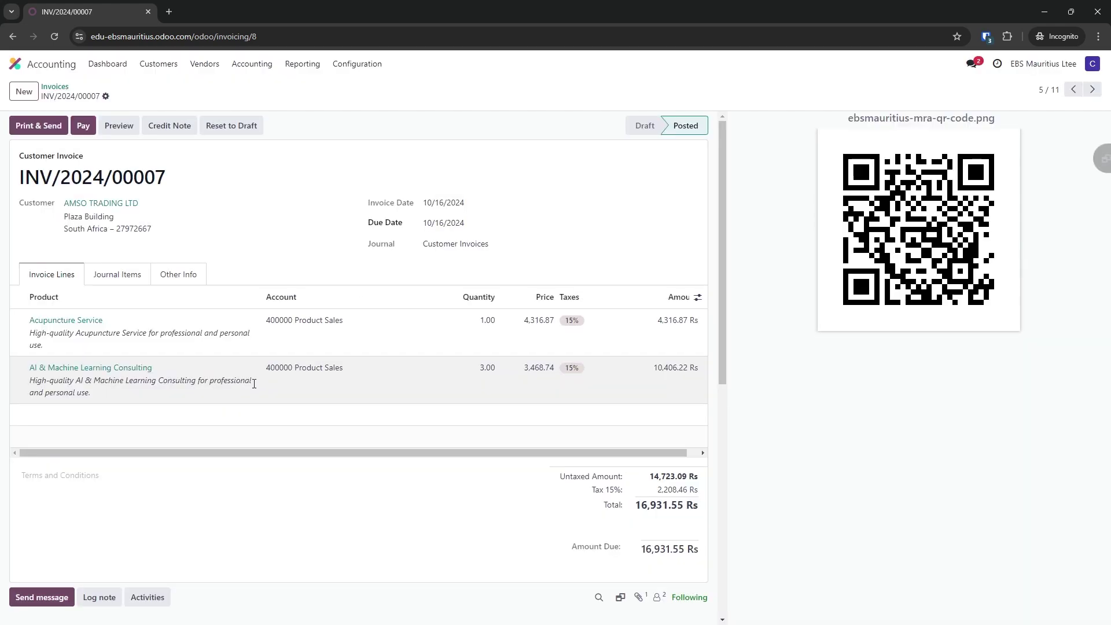
left_click(55, 87)
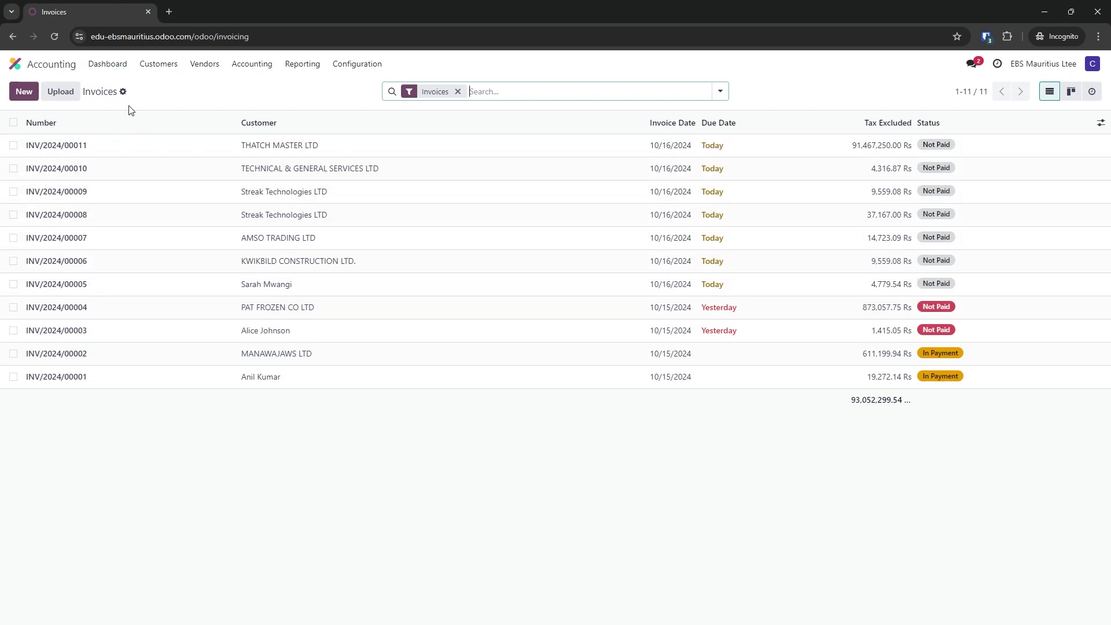
View the Customers > Credit Notes list (one note, RINV/2024/00001), then go to the Odoo apps home
left_click(158, 65)
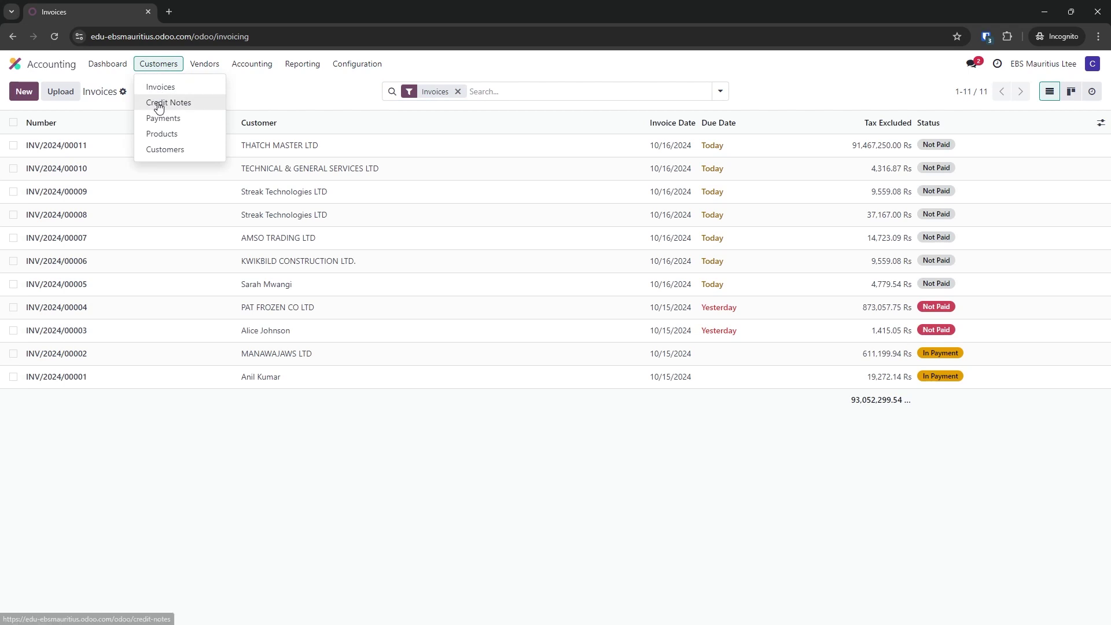
left_click(161, 103)
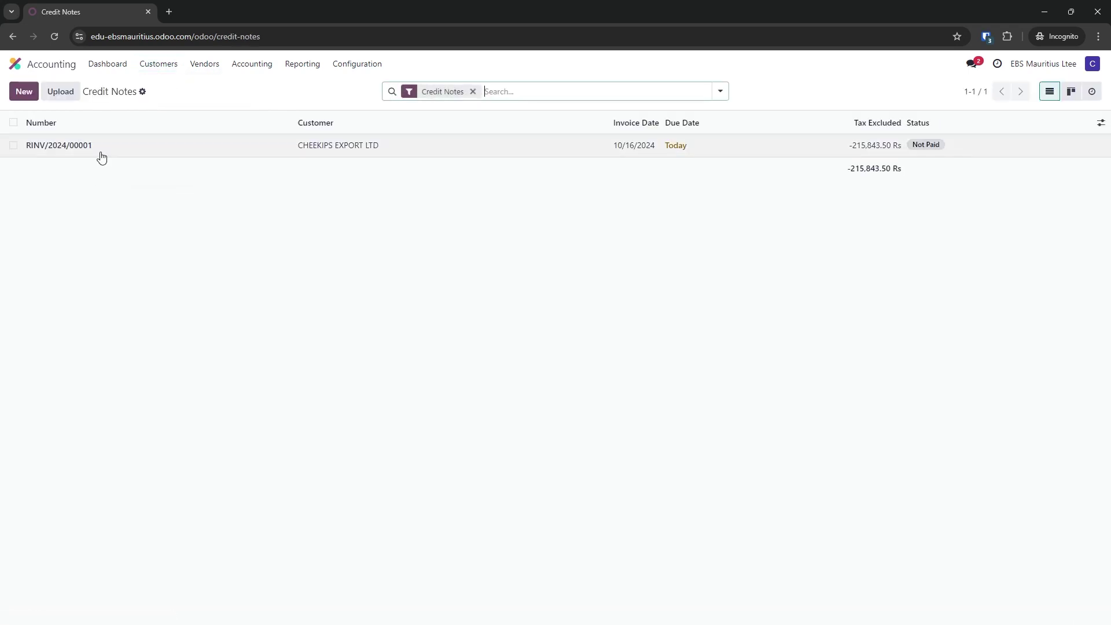
left_click(61, 63)
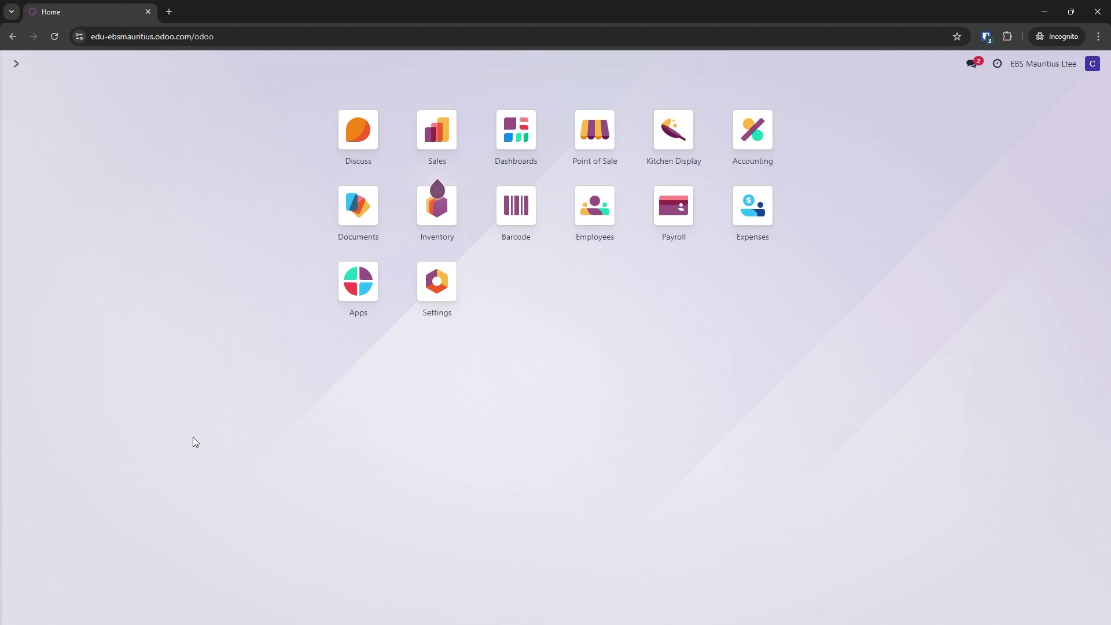